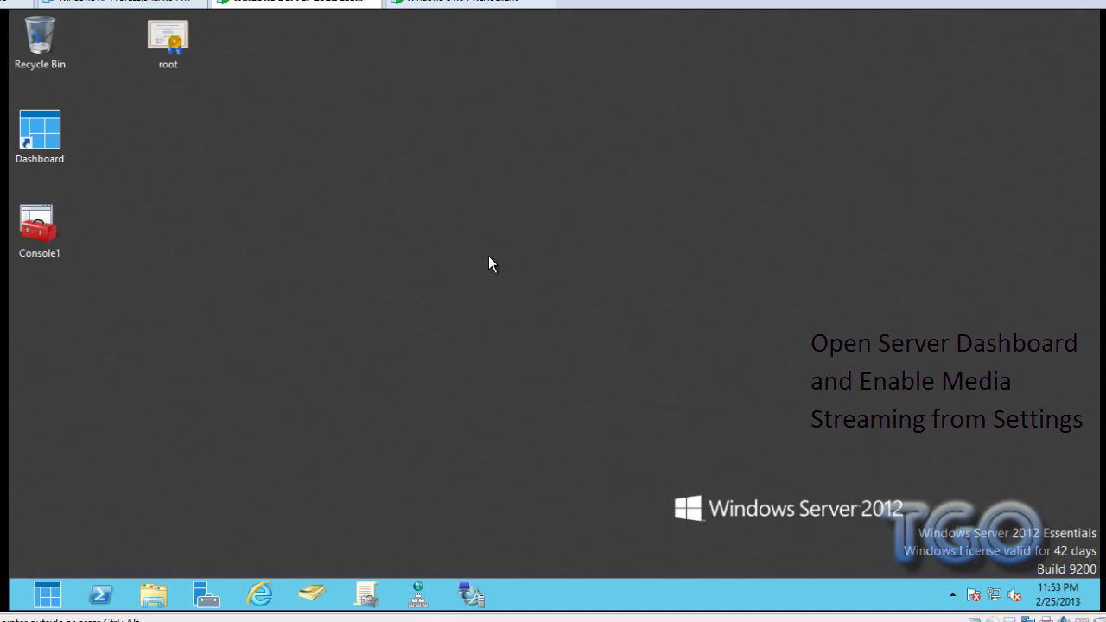
- Launch the server Dashboard and open its Settings dialog on the General page
{"action": "double_click", "coordinate": [52, 154]}
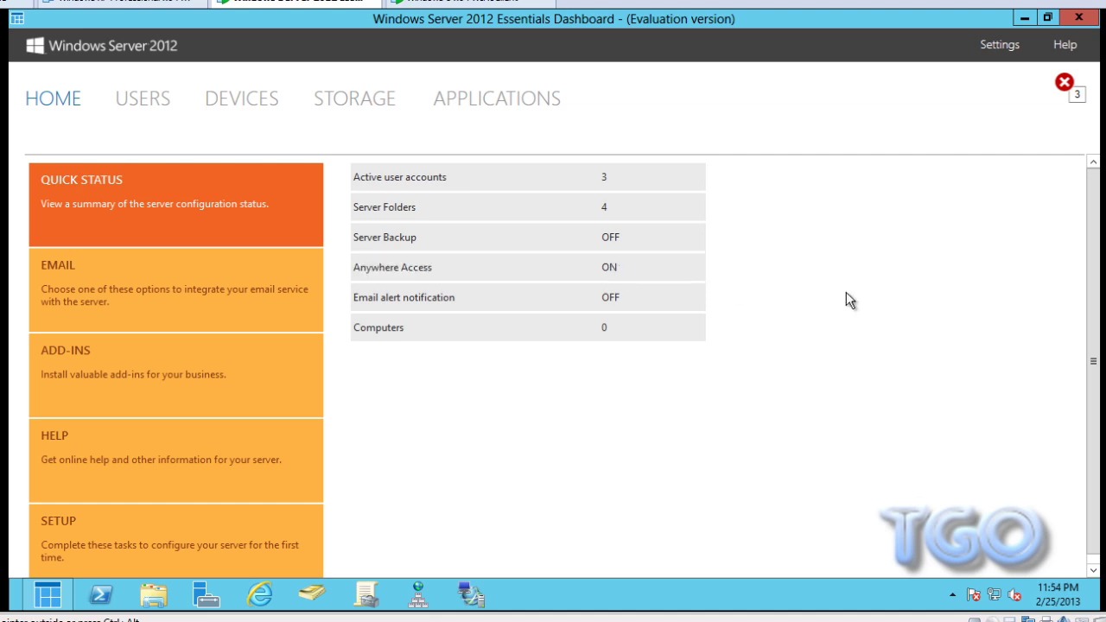
{"action": "left_click", "coordinate": [998, 48]}
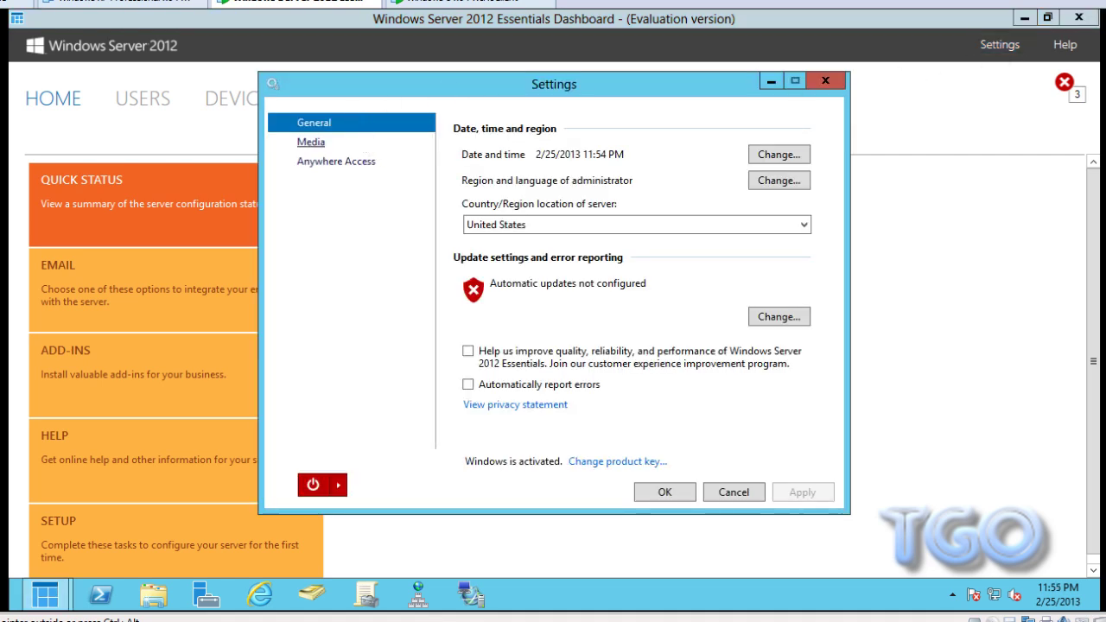
- Show the Media settings page and choose to turn on the media server
{"action": "left_click", "coordinate": [313, 147]}
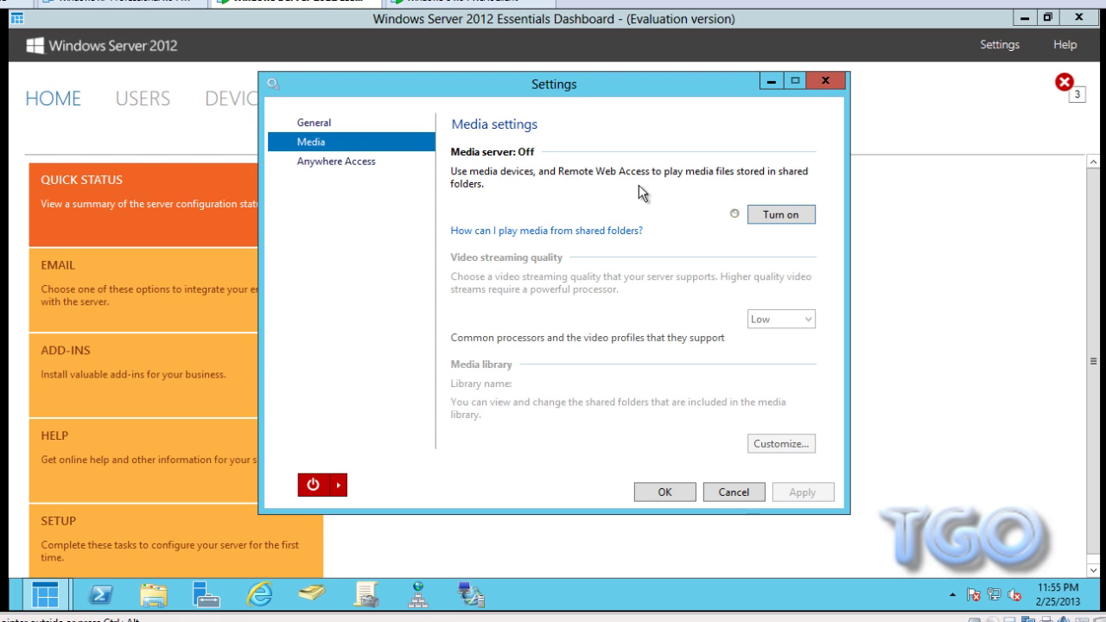
{"action": "left_click", "coordinate": [782, 215]}
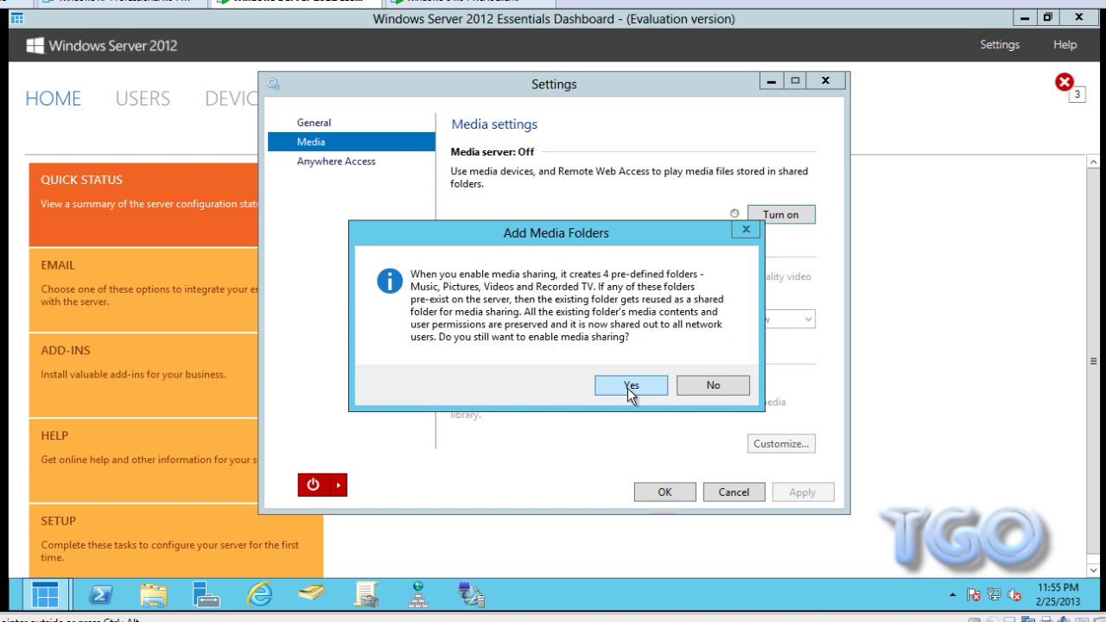
- Confirm enabling media sharing with the four predefined media folders
{"action": "left_click", "coordinate": [630, 385]}
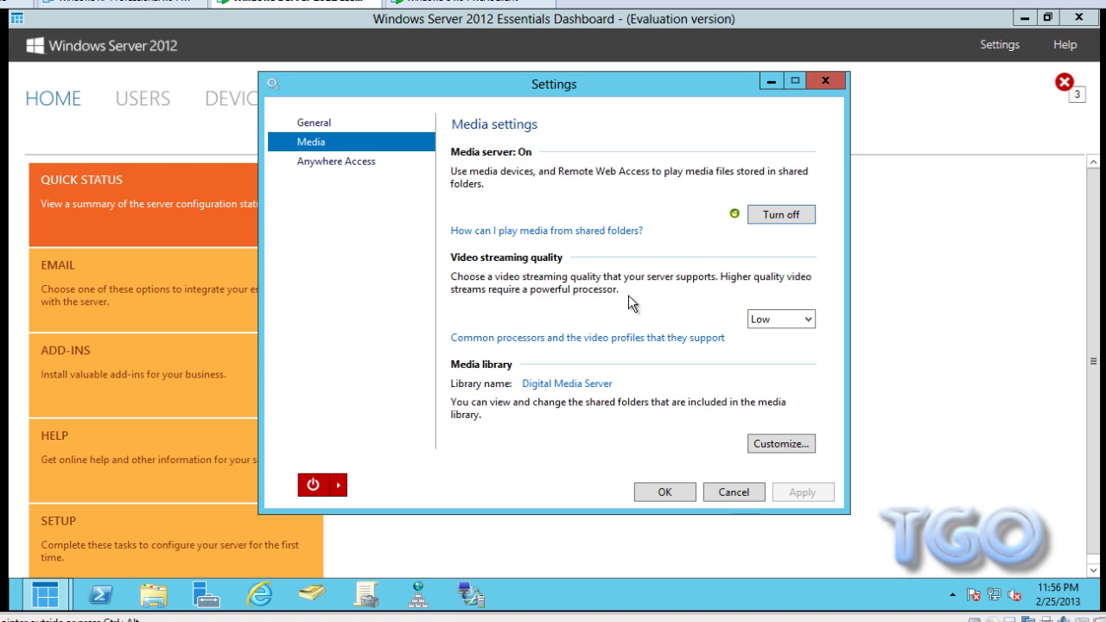
- Set video streaming quality to Medium and apply it
{"action": "left_click", "coordinate": [809, 319]}
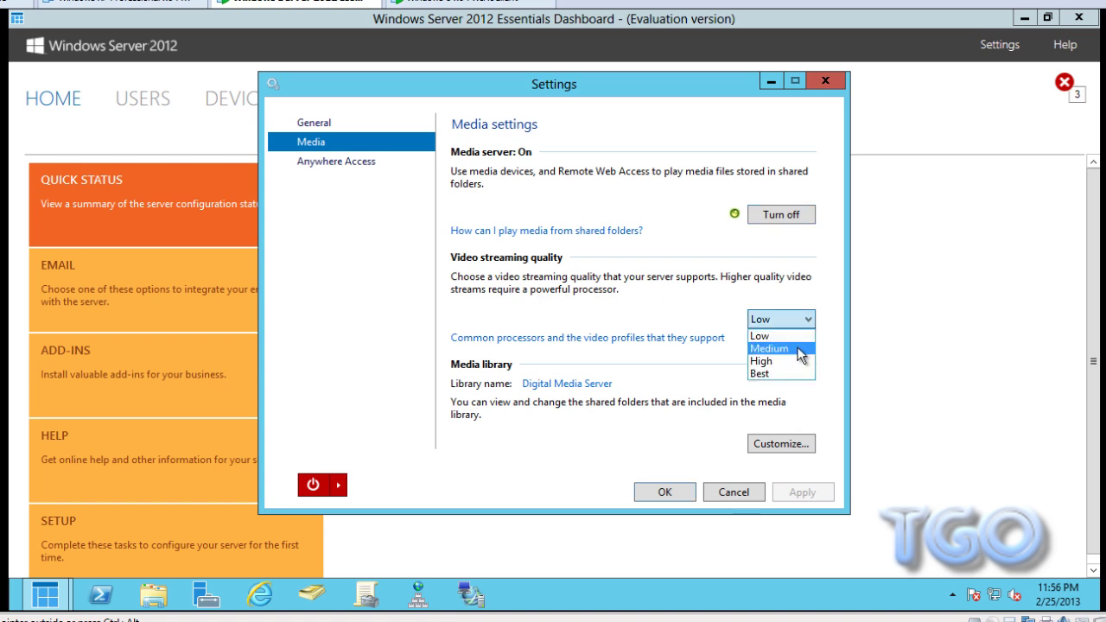
{"action": "left_click", "coordinate": [786, 348]}
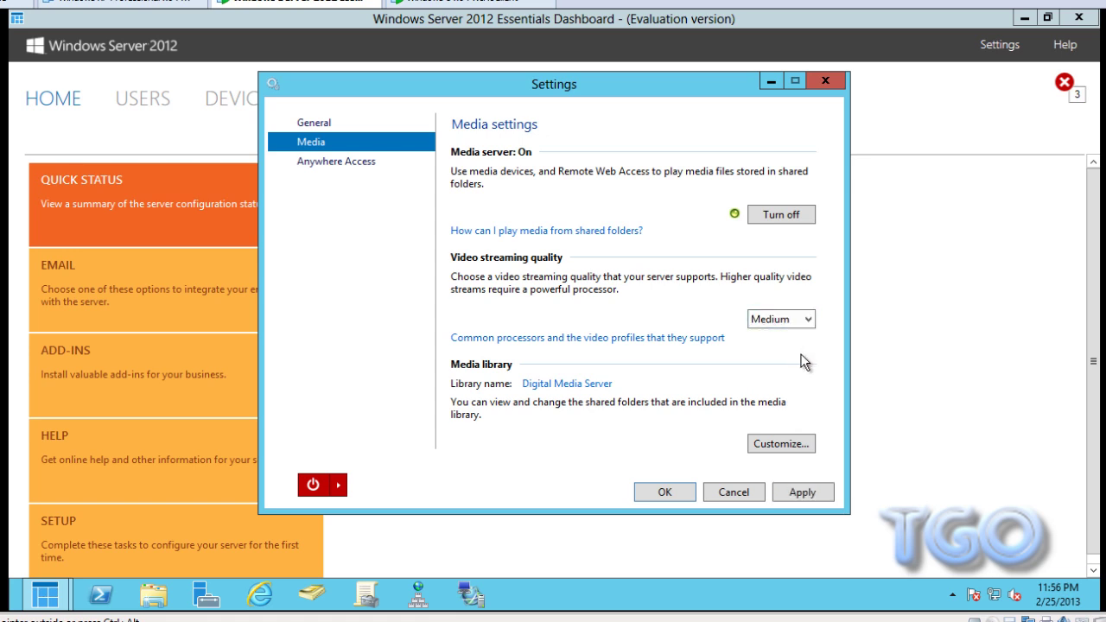
{"action": "left_click", "coordinate": [803, 498]}
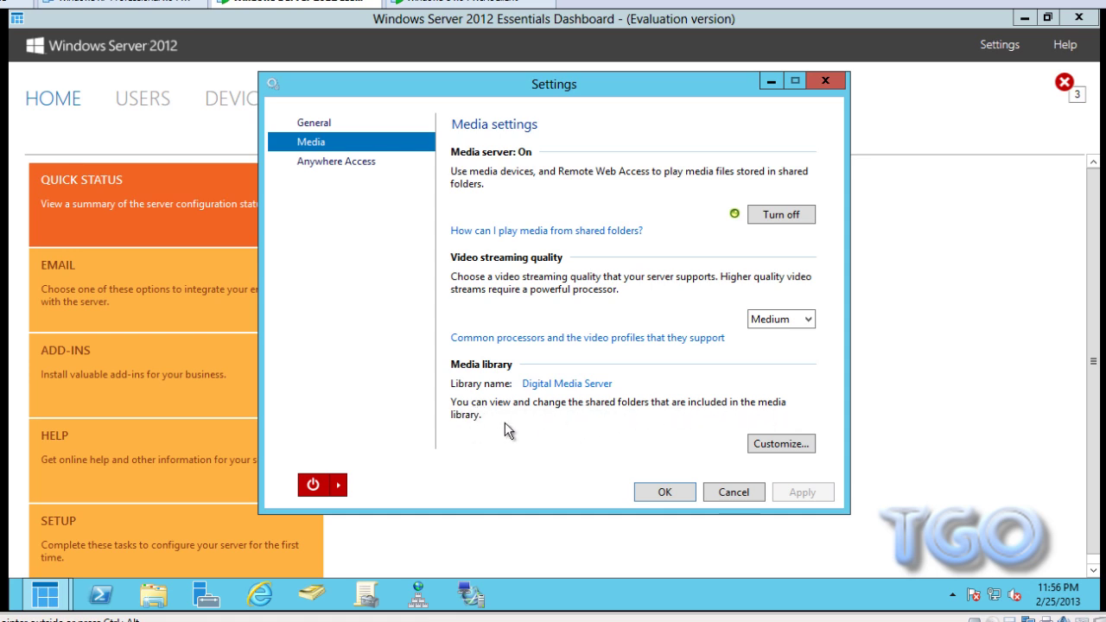
- Review the media library folders, accept them, and save and close Settings
{"action": "left_click", "coordinate": [769, 445]}
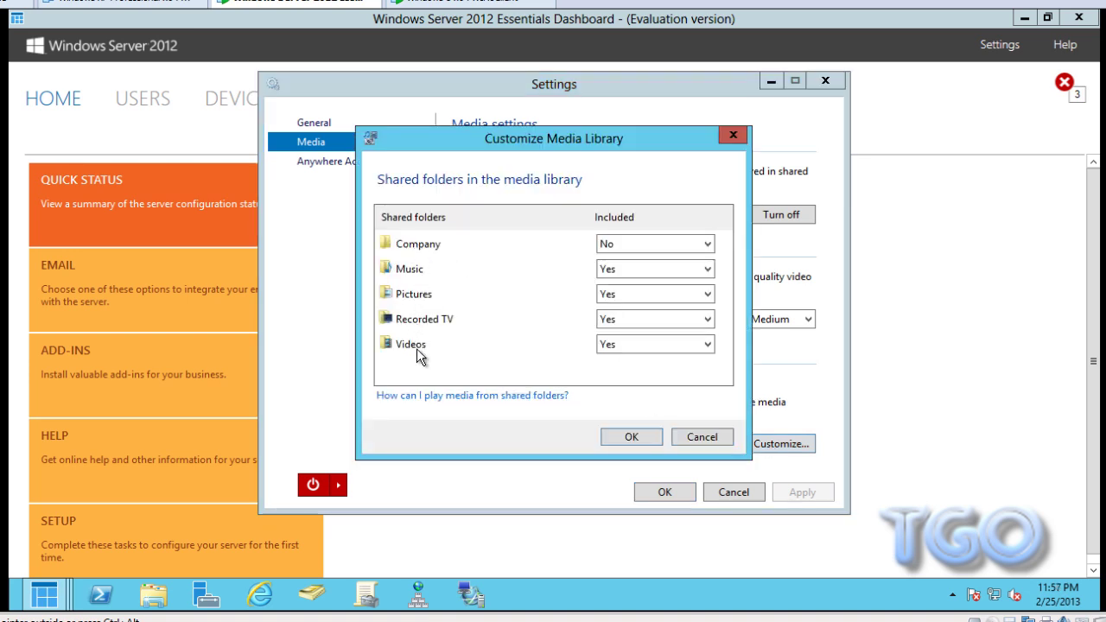
{"action": "left_click", "coordinate": [628, 440]}
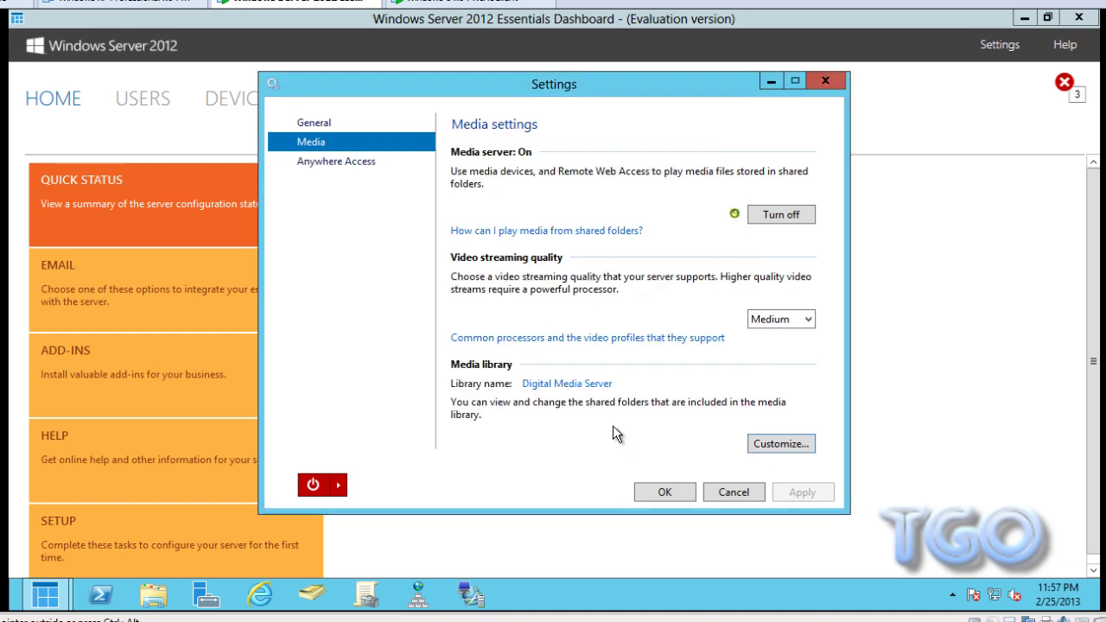
{"action": "left_click", "coordinate": [664, 493]}
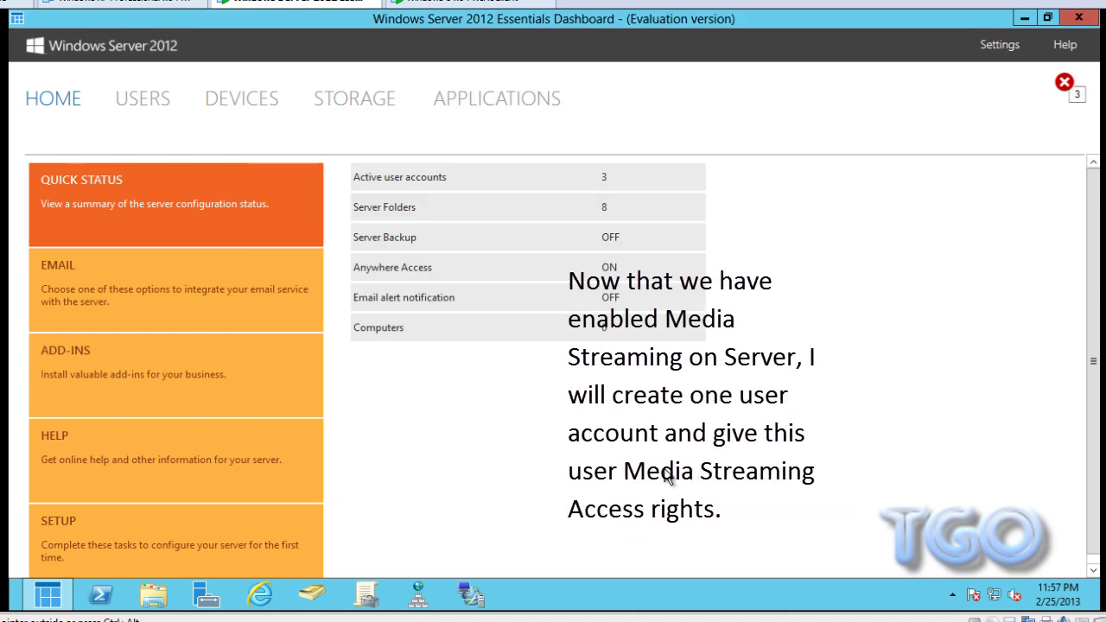
- Start a new user account named testuser2, entering and confirming its password
{"action": "left_click", "coordinate": [136, 100]}
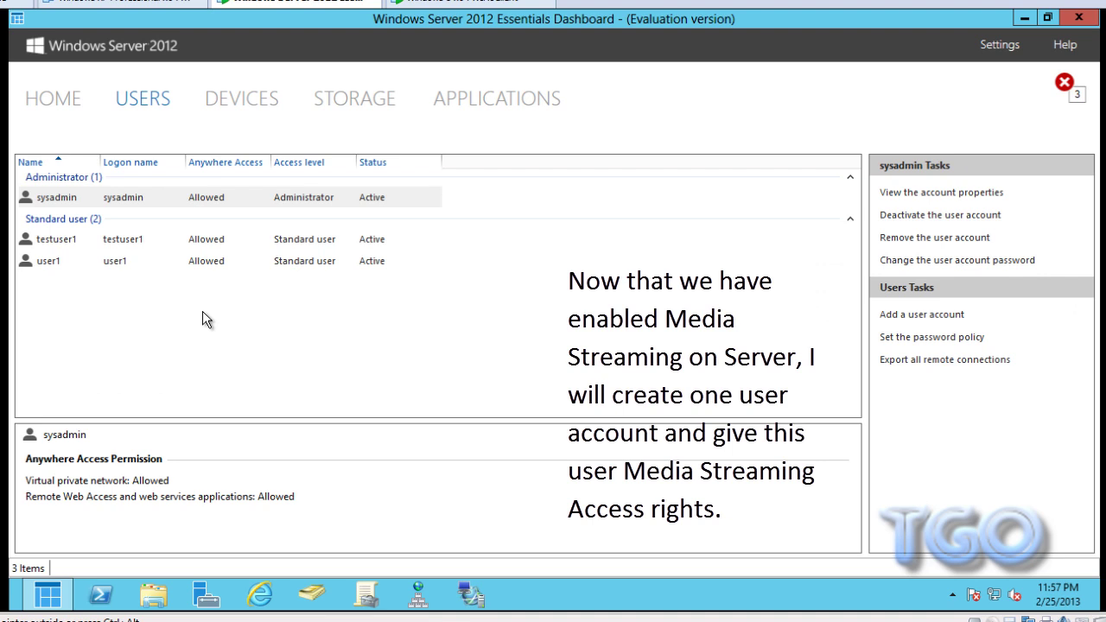
{"action": "left_click", "coordinate": [929, 317]}
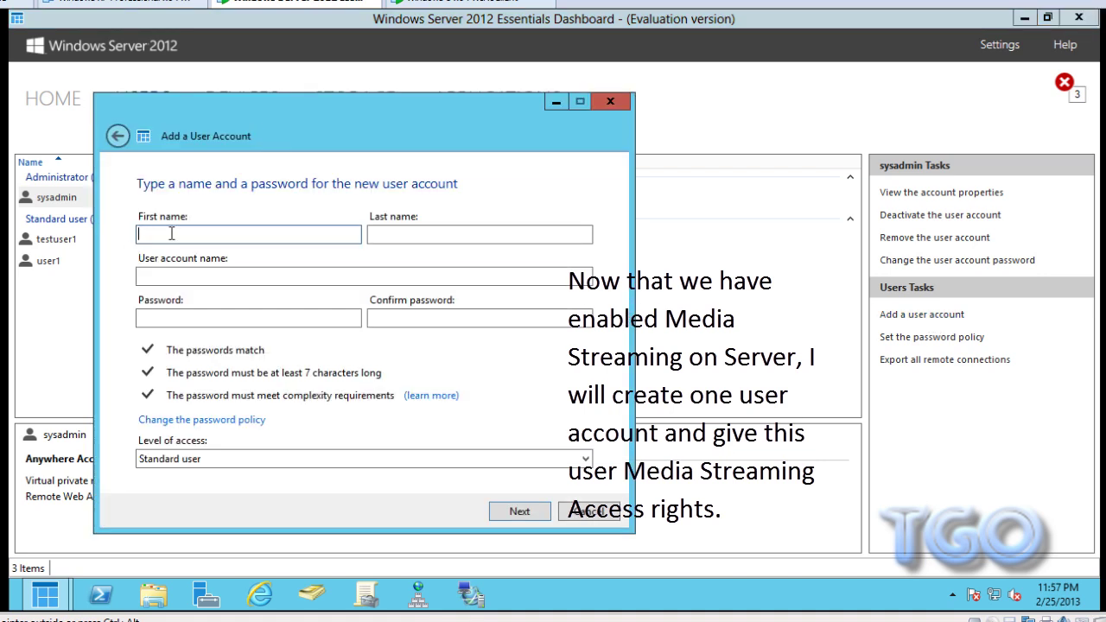
{"action": "type", "text": "testuser2"}
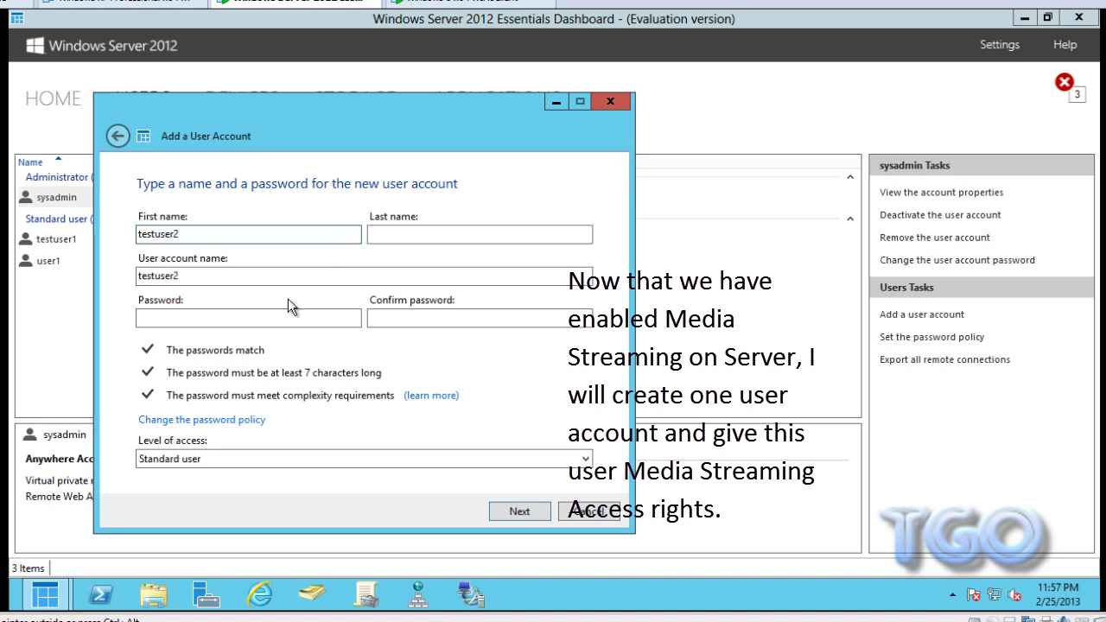
{"action": "left_click", "coordinate": [207, 319]}
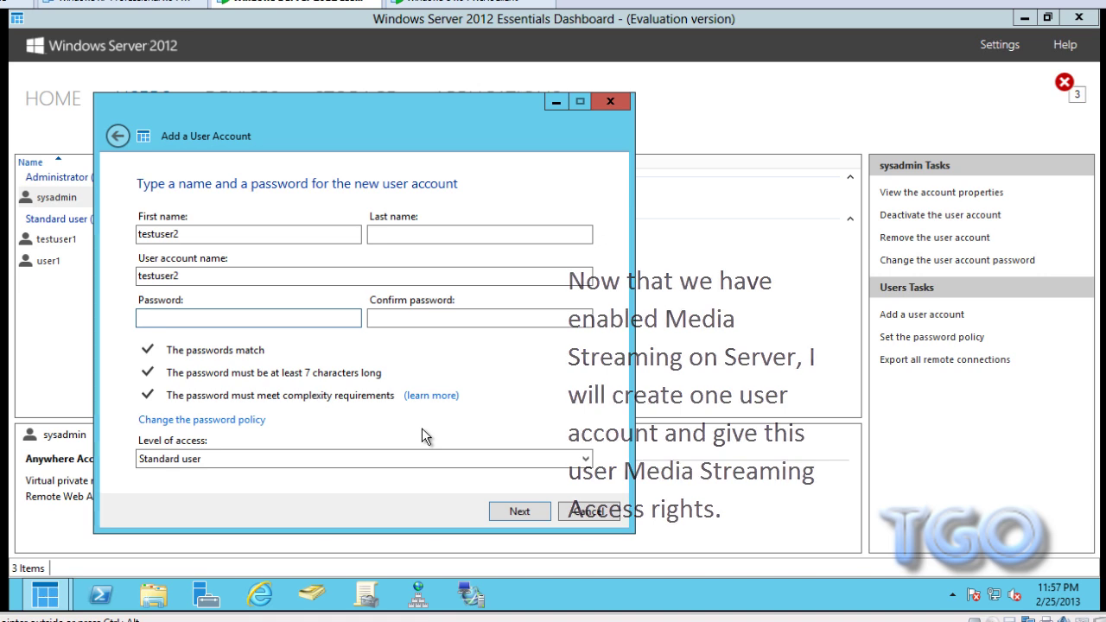
{"action": "type", "text": "••••"}
{"action": "key", "text": "BackSpace"}
{"action": "key", "text": "BackSpace"}
{"action": "key", "text": "BackSpace"}
{"action": "key", "text": "BackSpace"}
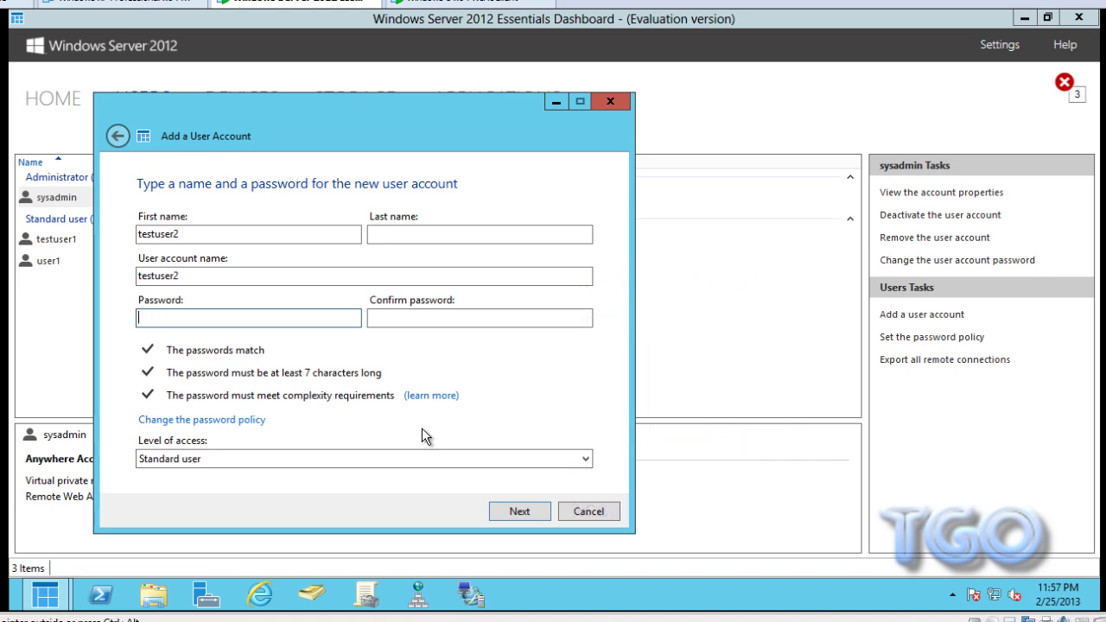
{"action": "type", "text": "••••••••••"}
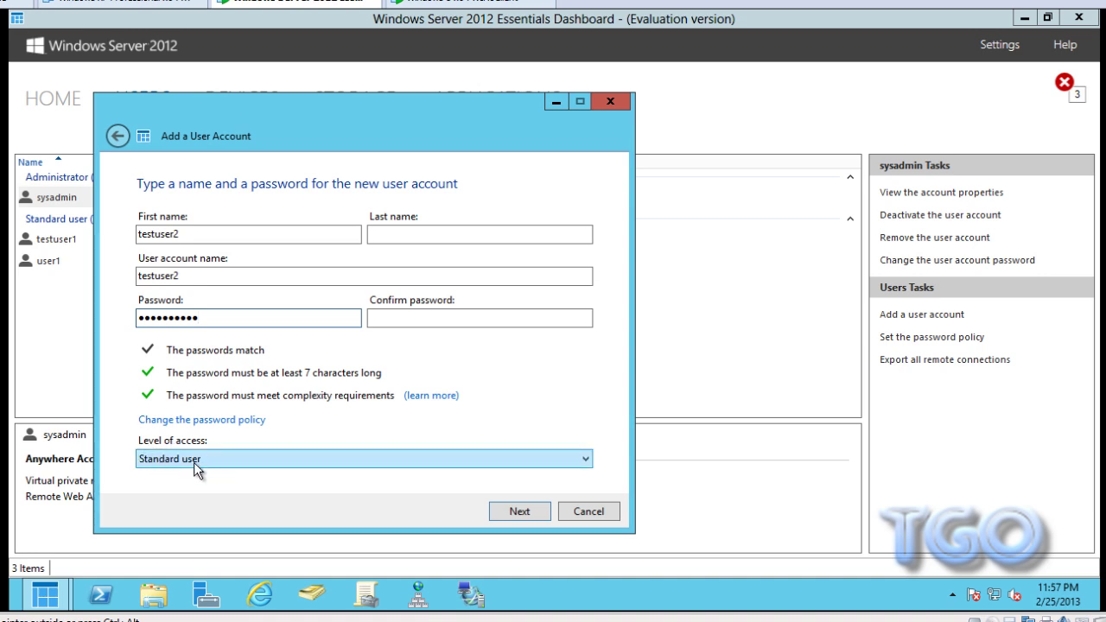
{"action": "left_click", "coordinate": [541, 516]}
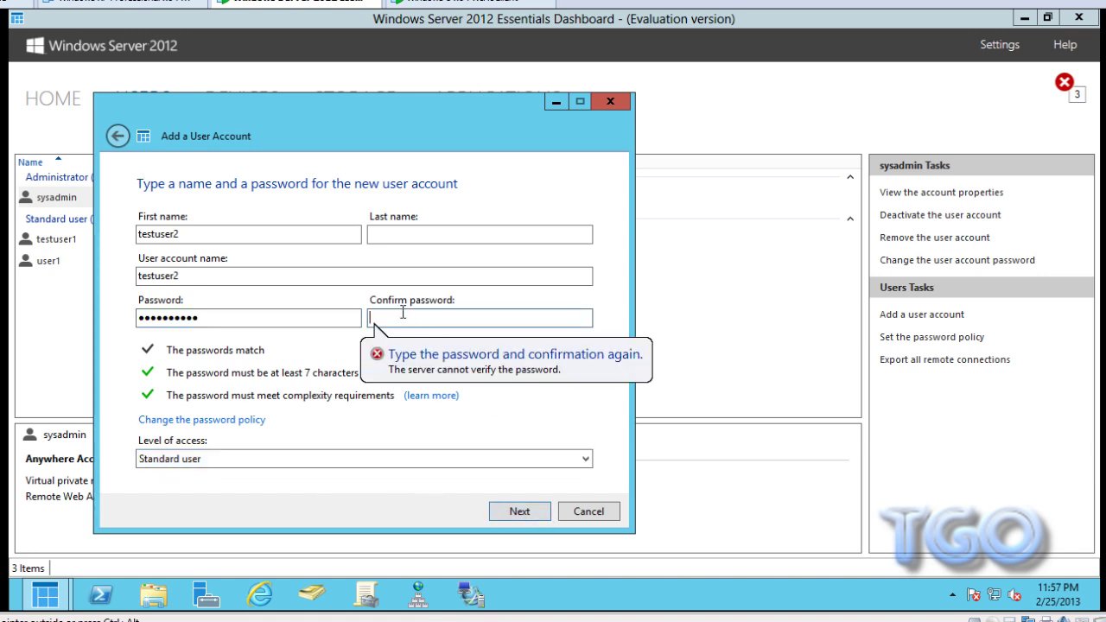
{"action": "type", "text": "Passw"}
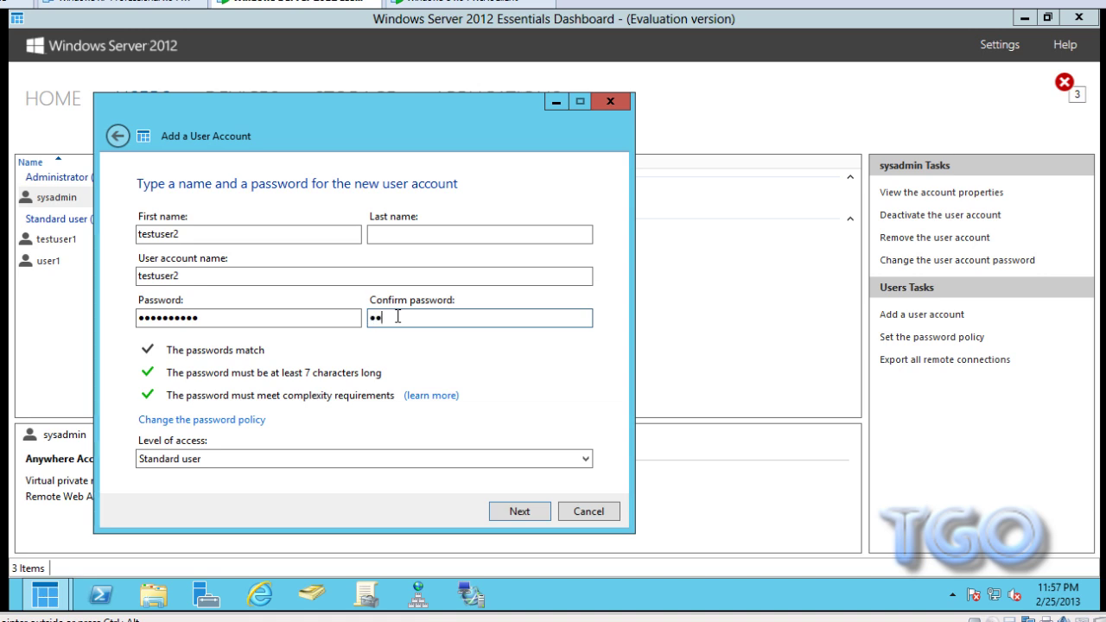
{"action": "type", "text": "ord1!"}
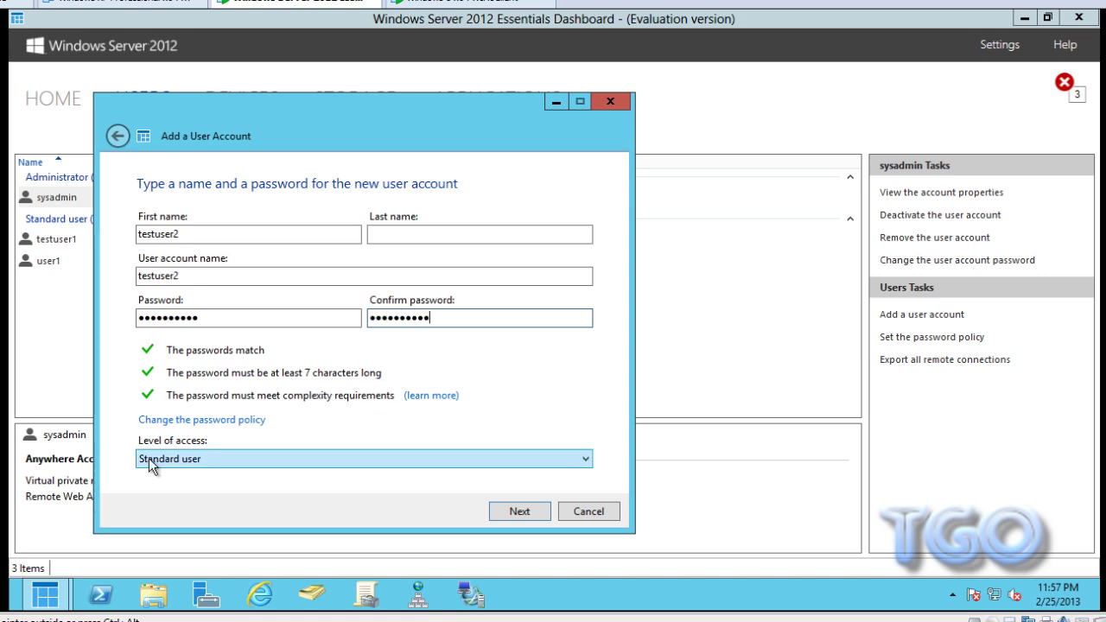
{"action": "left_click", "coordinate": [544, 517]}
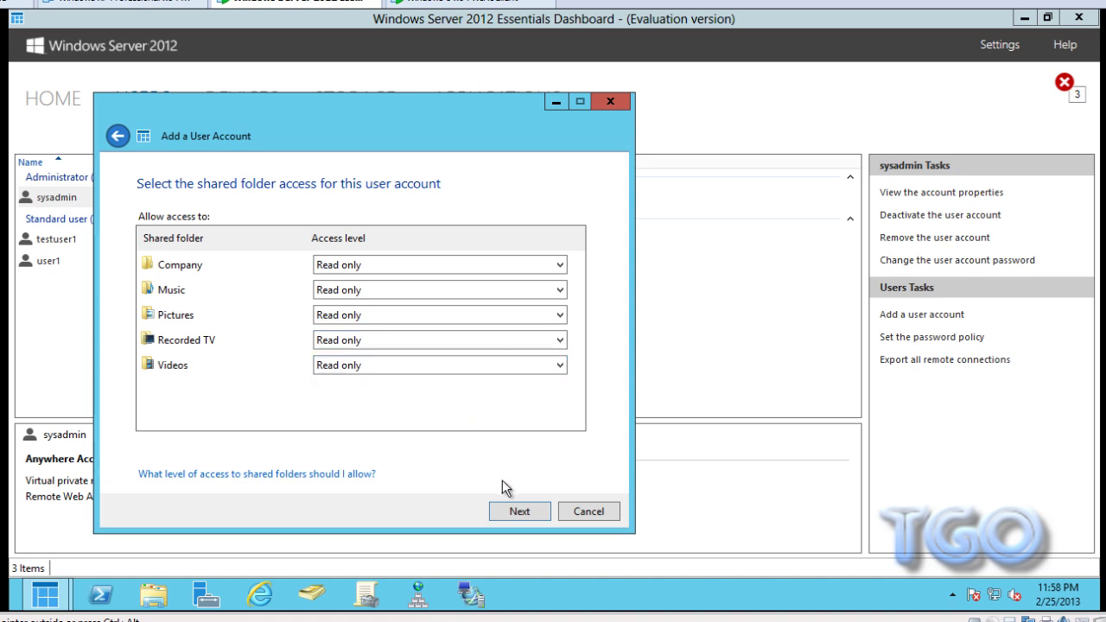
- Keep shared folders at Read only and Anywhere Access enabled, then create testuser2
{"action": "left_click", "coordinate": [544, 515]}
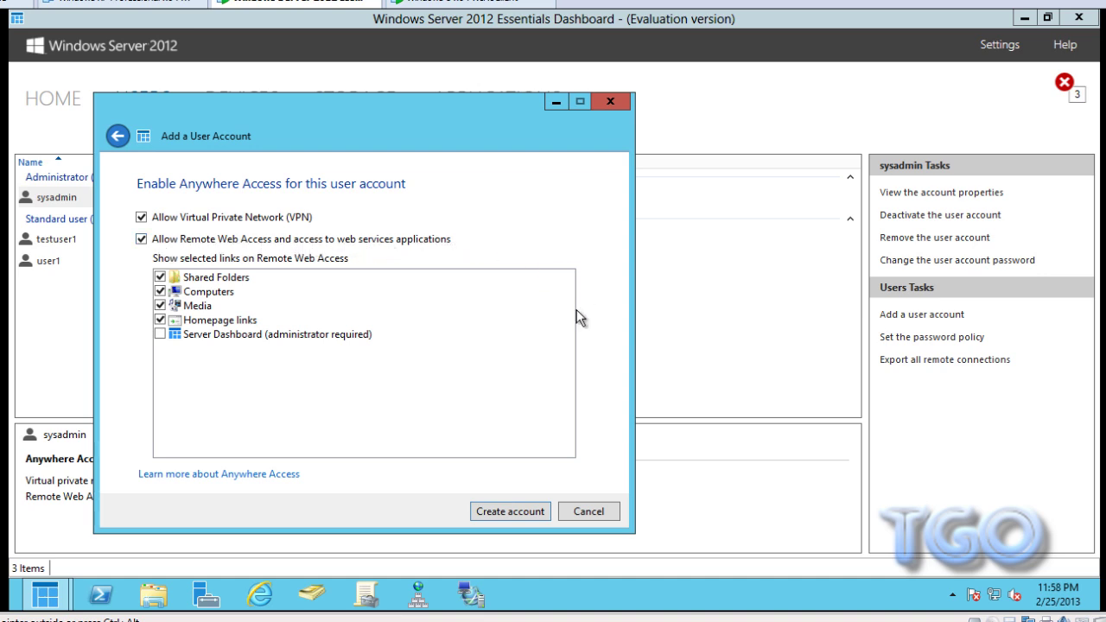
{"action": "left_click", "coordinate": [537, 513]}
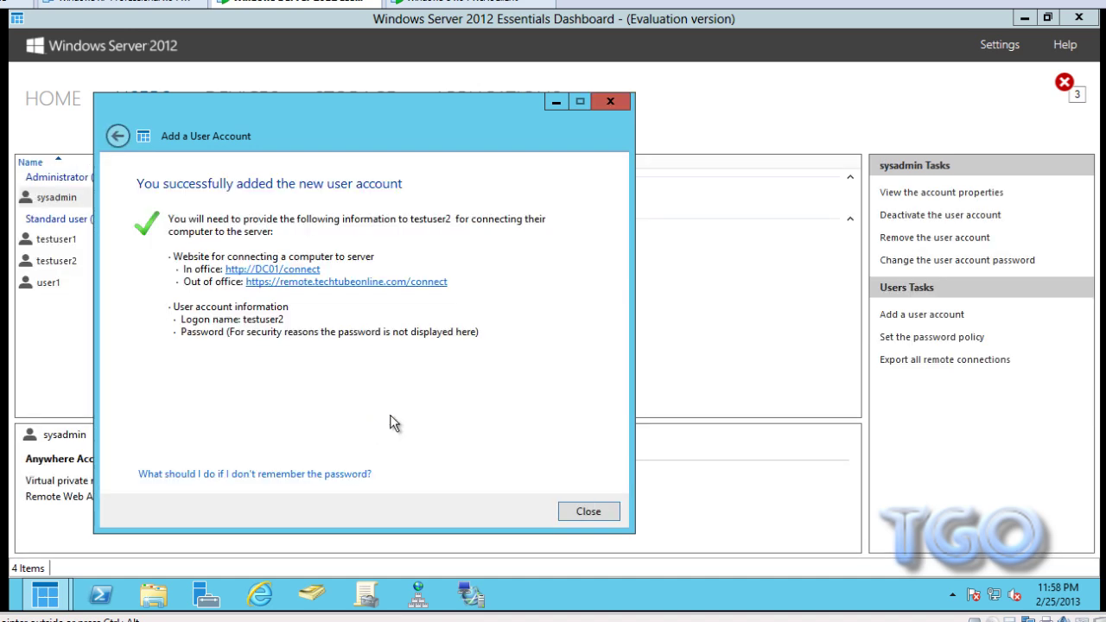
- Close the account wizard and return to Home, showing 4 active user accounts
{"action": "left_click_drag", "start_coordinate": [399, 117], "coordinate": [482, 101]}
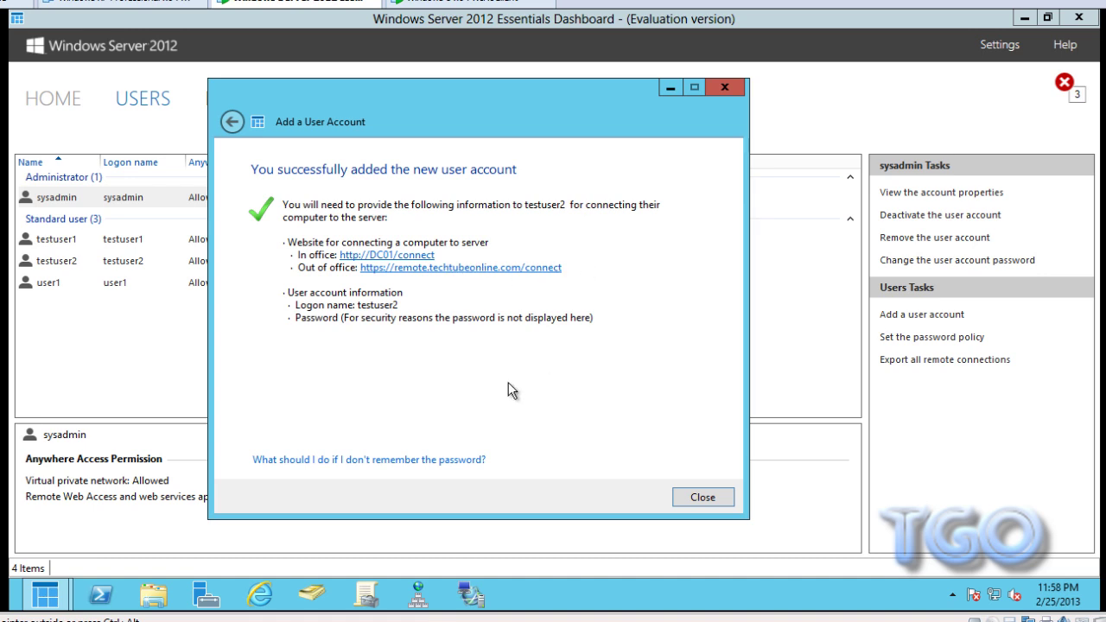
{"action": "left_click", "coordinate": [702, 497]}
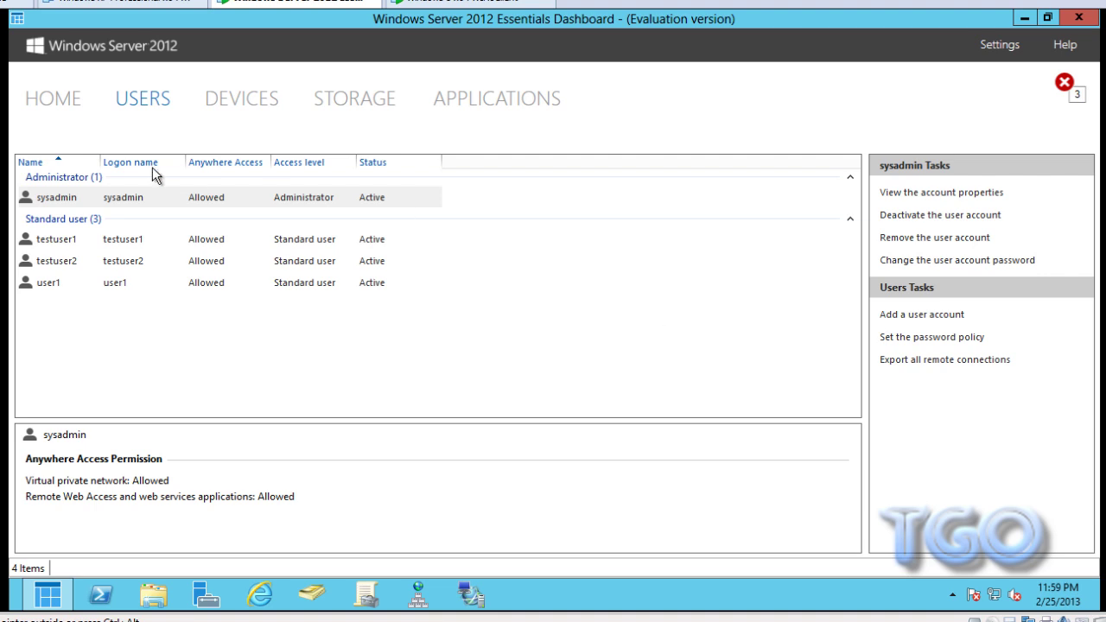
{"action": "left_click", "coordinate": [52, 102]}
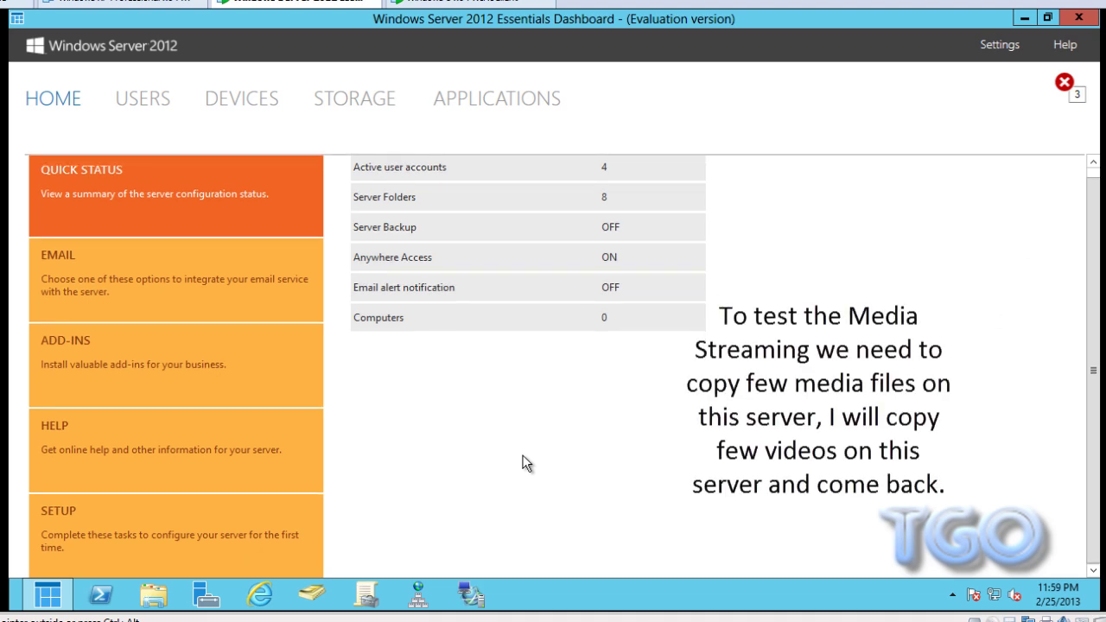
- Close the Dashboard and go up to the Local Disk (C:) root in Explorer
{"action": "left_click", "coordinate": [1080, 19]}
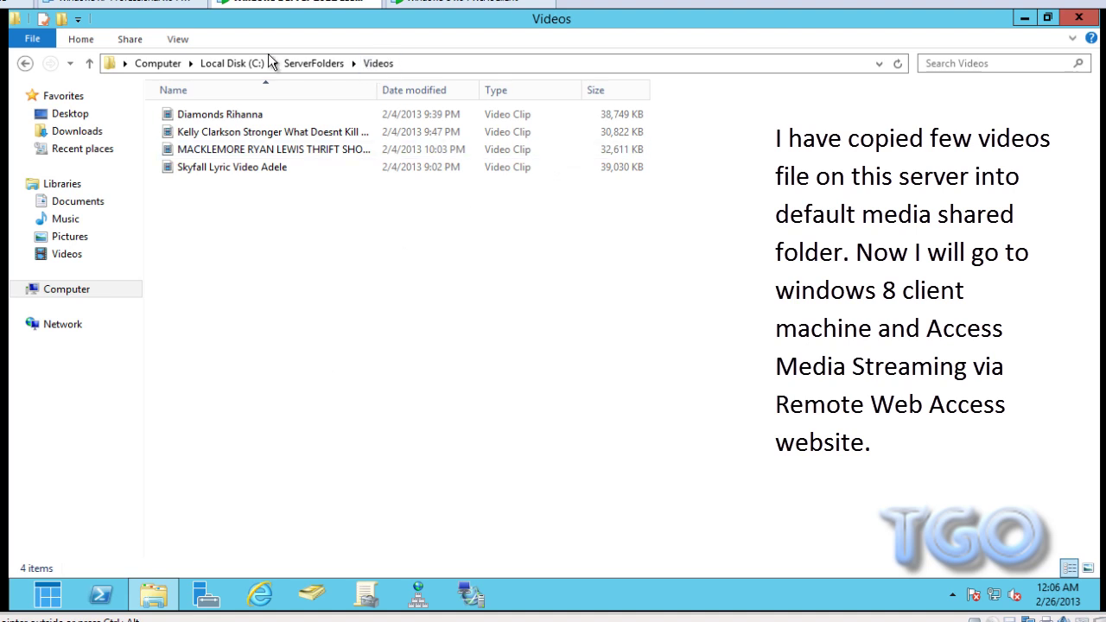
{"action": "left_click", "coordinate": [222, 67]}
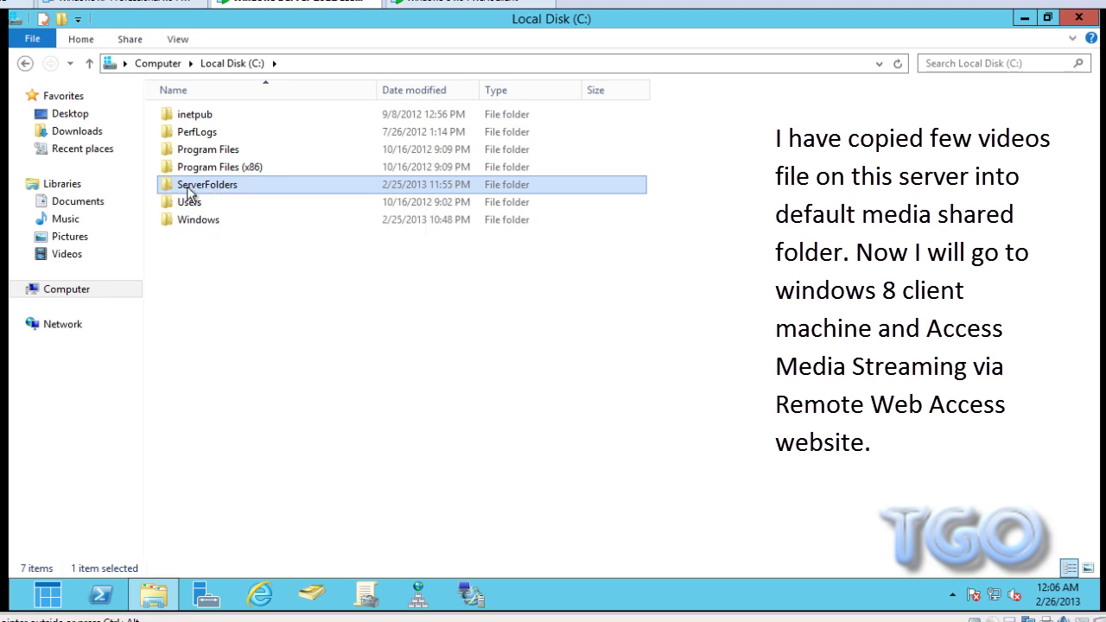
- Check the four clips in ServerFolders\Videos, then switch to the WIN8Client machine
{"action": "double_click", "coordinate": [228, 190]}
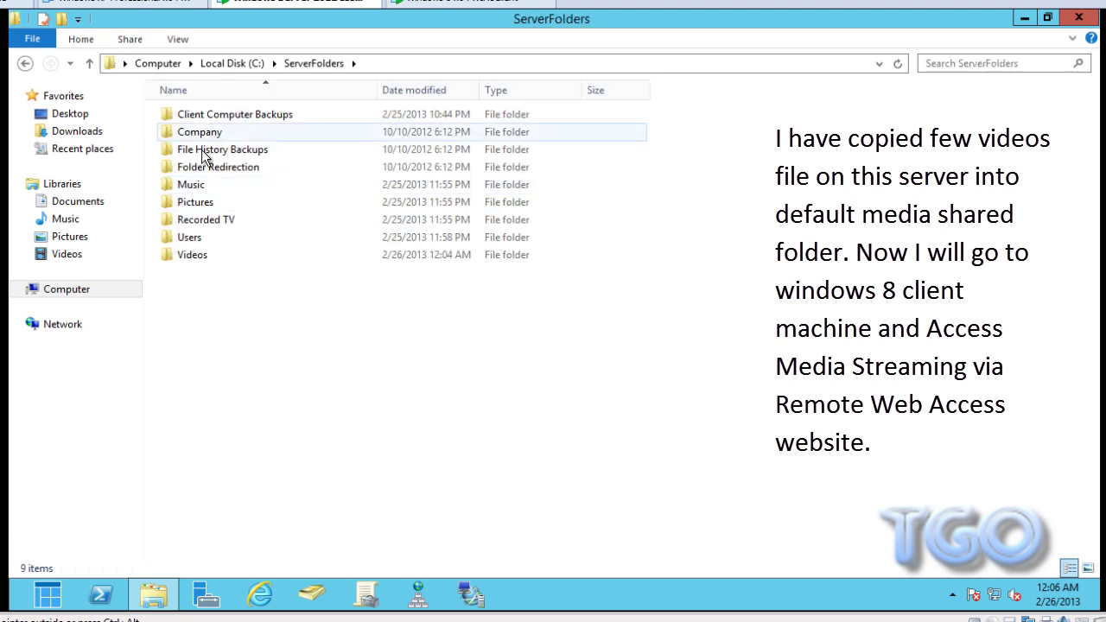
{"action": "double_click", "coordinate": [225, 254]}
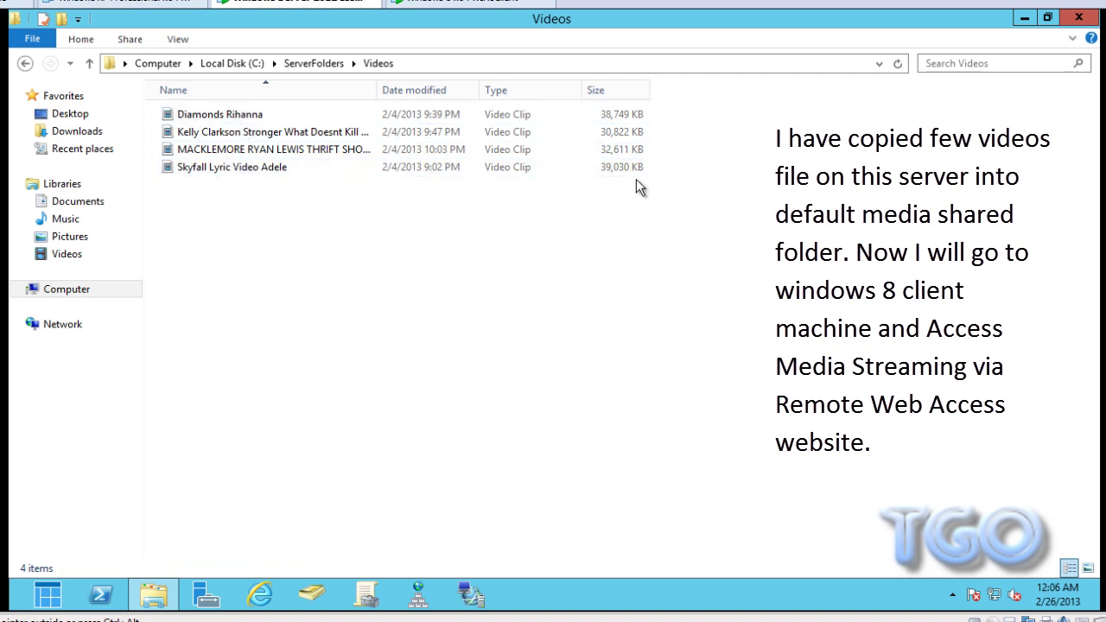
{"action": "left_click", "coordinate": [434, 9]}
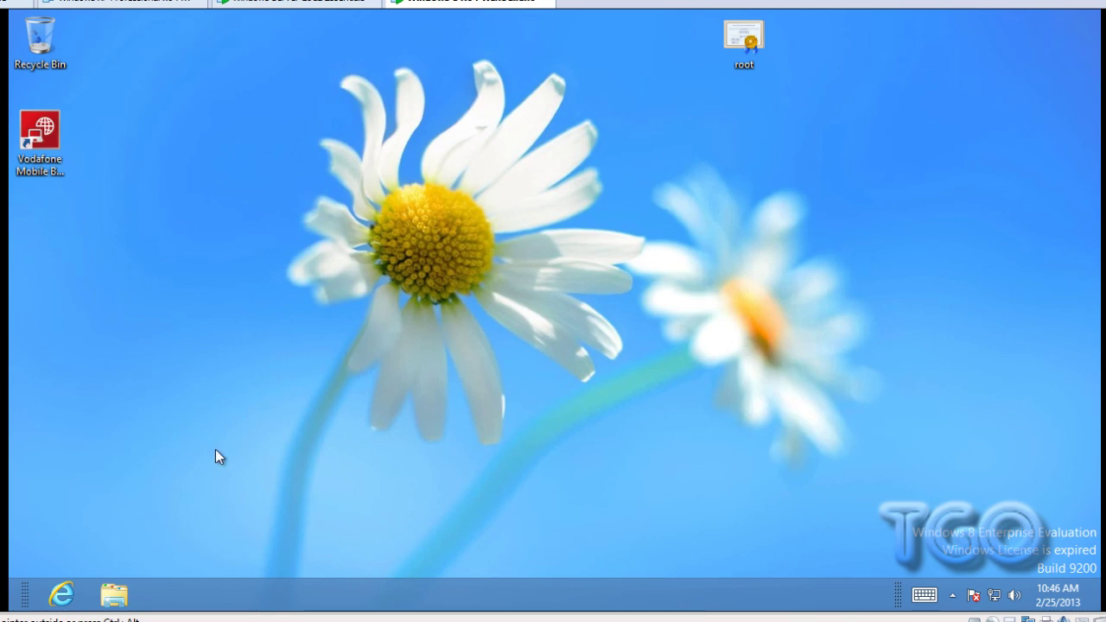
{"action": "left_click", "coordinate": [62, 594]}
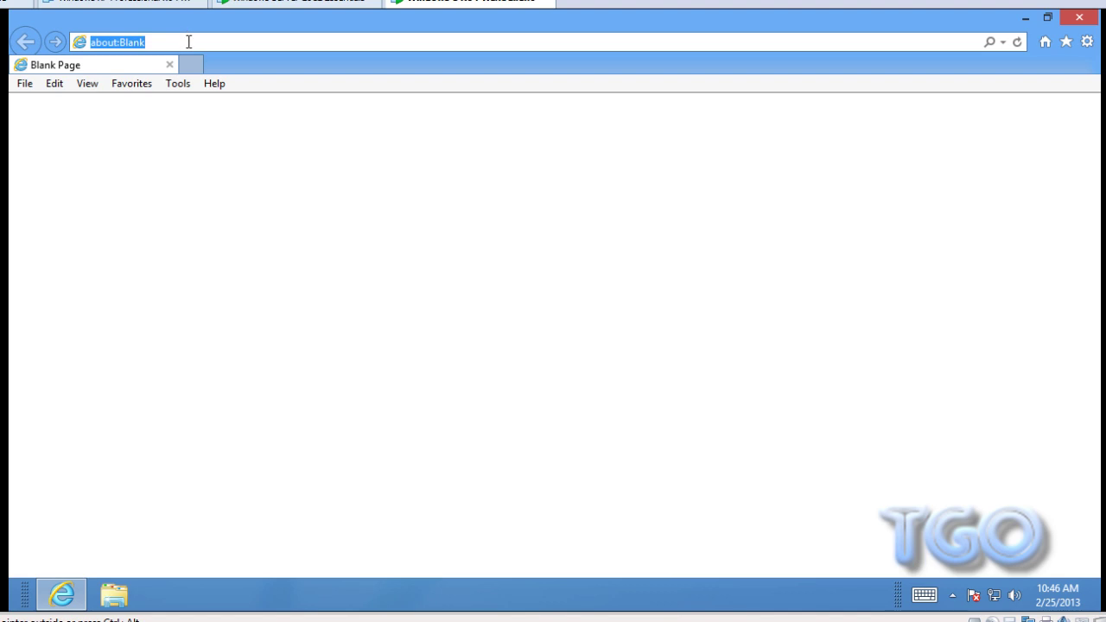
{"action": "type", "text": "https:"}
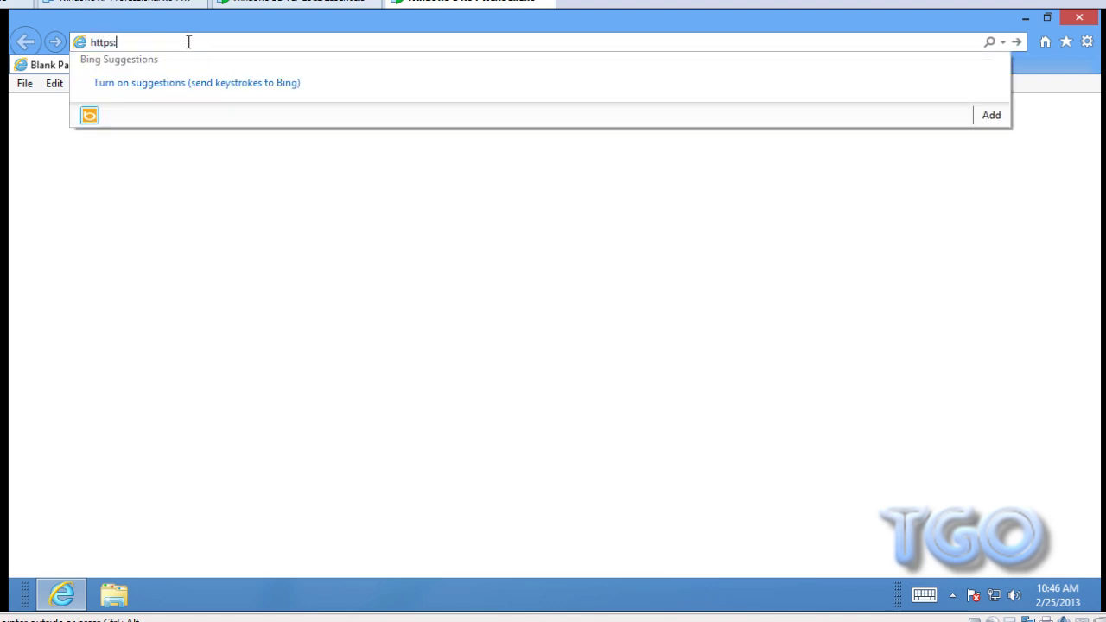
{"action": "type", "text": "//remote"}
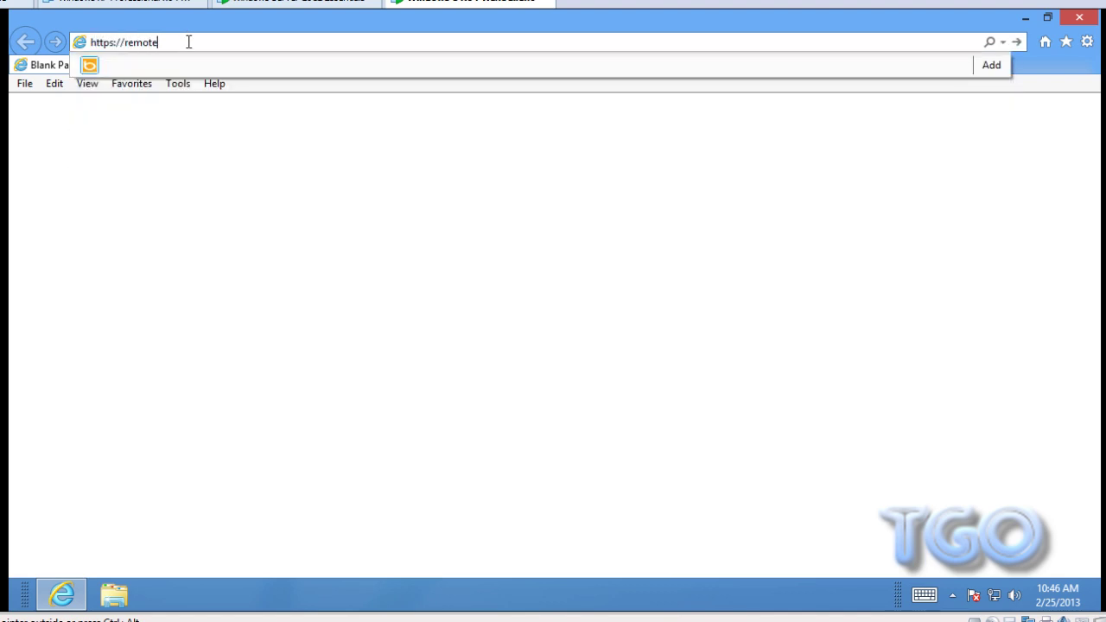
{"action": "type", "text": ".techtubeonline.com/remot"}
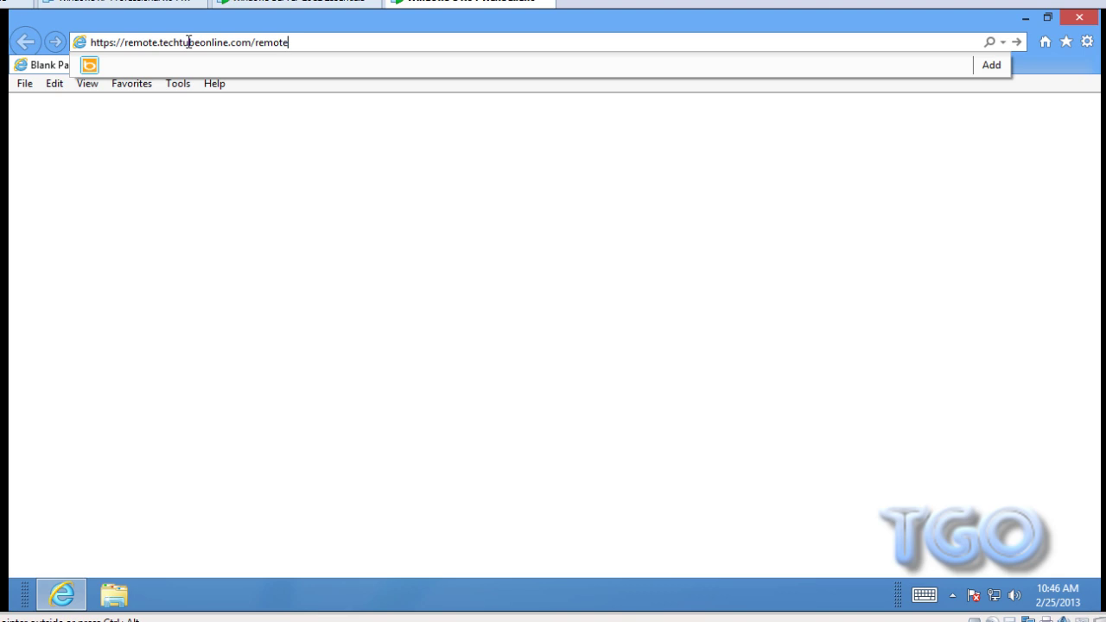
{"action": "type", "text": "e"}
{"action": "key", "text": "Return"}
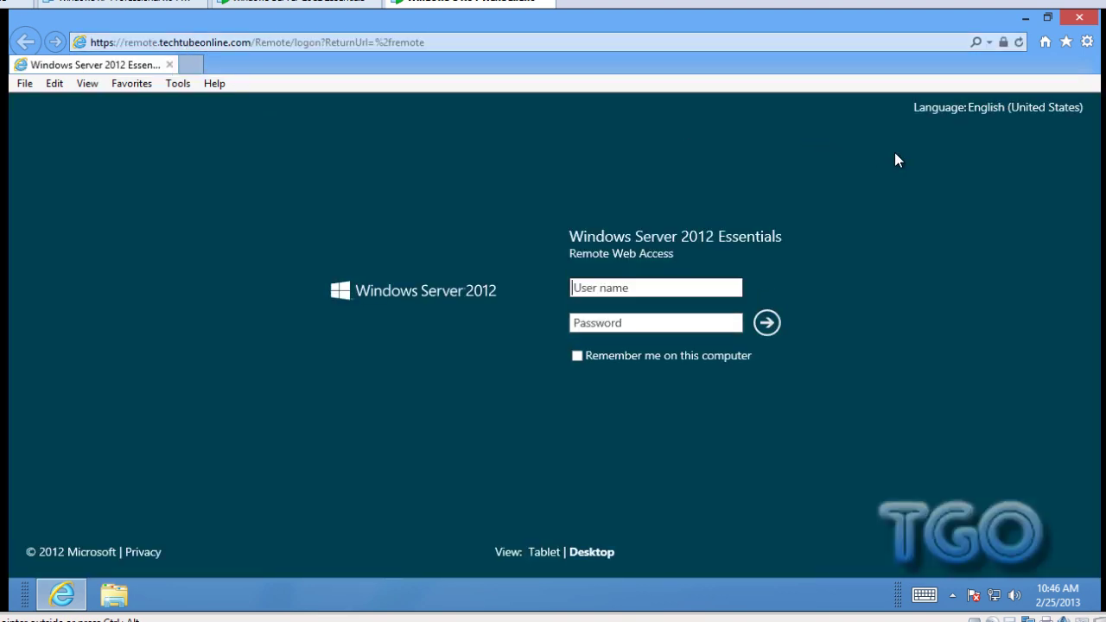
- Sign in to Remote Web Access as testuser2 with the account password
{"action": "left_click", "coordinate": [635, 288]}
{"action": "type", "text": "testuser2"}
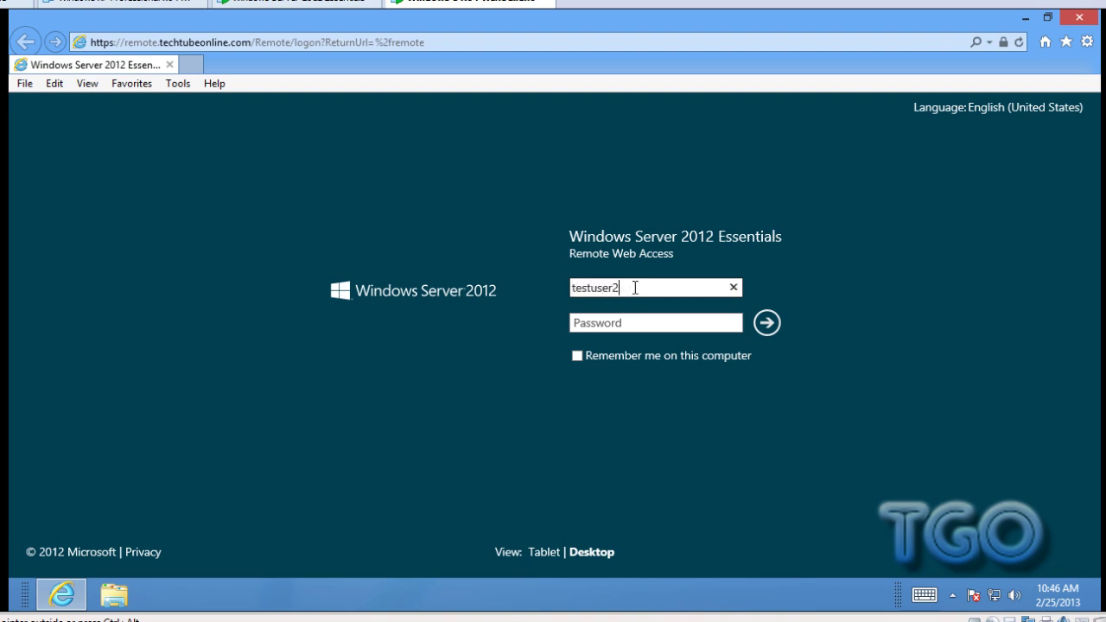
{"action": "key", "text": "Tab"}
{"action": "type", "text": "*****"}
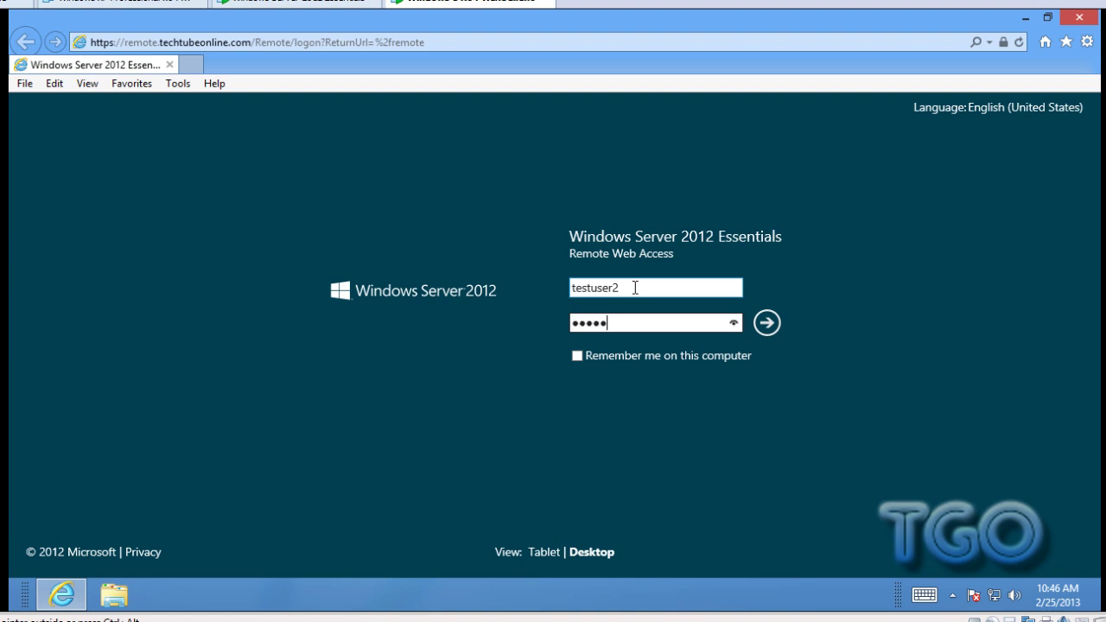
{"action": "type", "text": "*****"}
{"action": "left_click", "coordinate": [768, 323]}
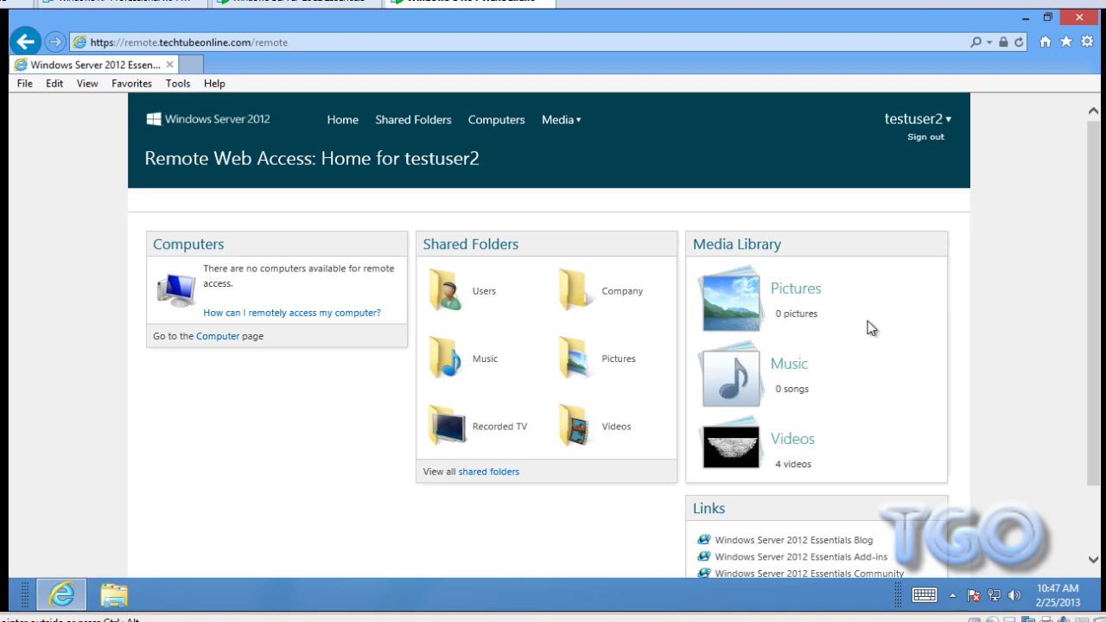
{"action": "scroll", "coordinate": [1001, 294], "scroll_direction": "down", "scroll_amount": 1}
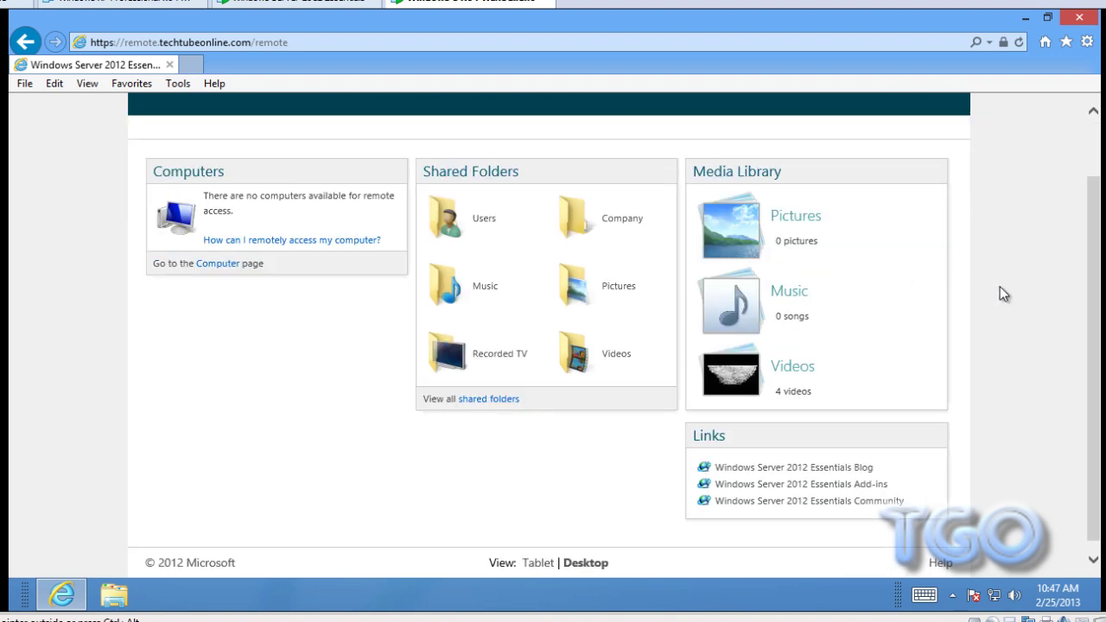
{"action": "scroll", "coordinate": [1000, 286], "scroll_direction": "up", "scroll_amount": 1}
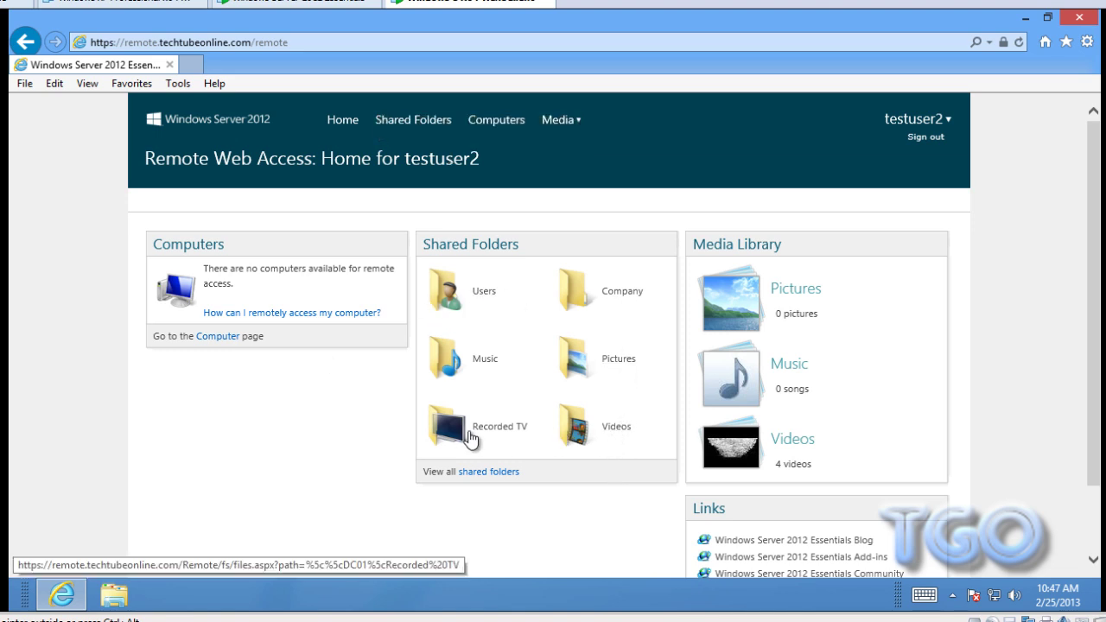
{"action": "scroll", "coordinate": [933, 371], "scroll_direction": "down", "scroll_amount": 1}
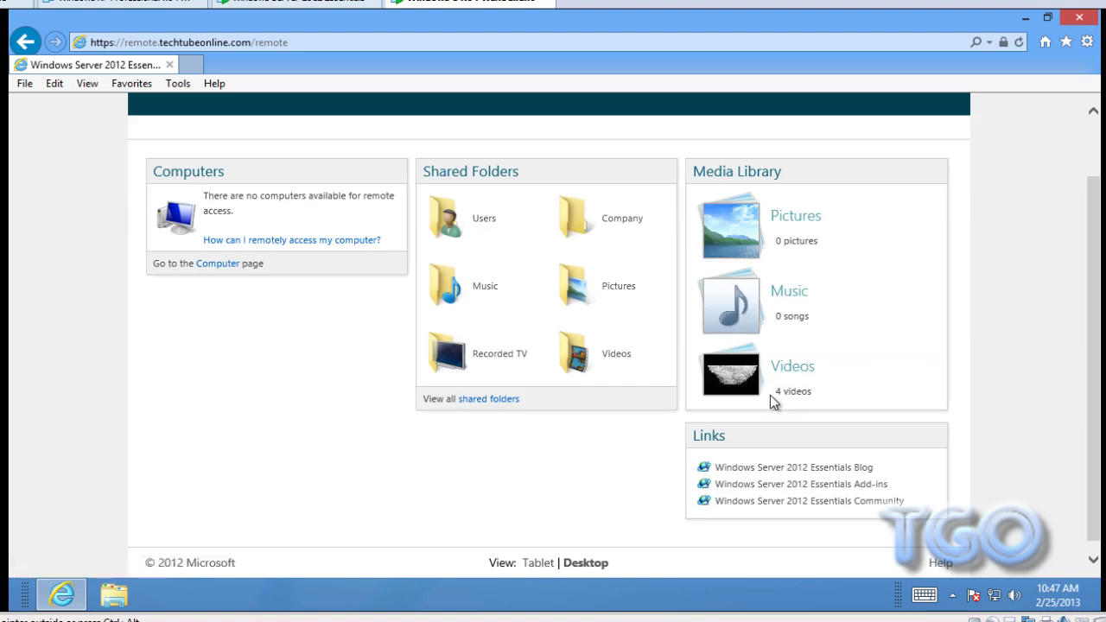
{"action": "left_click_drag", "start_coordinate": [777, 391], "coordinate": [822, 390]}
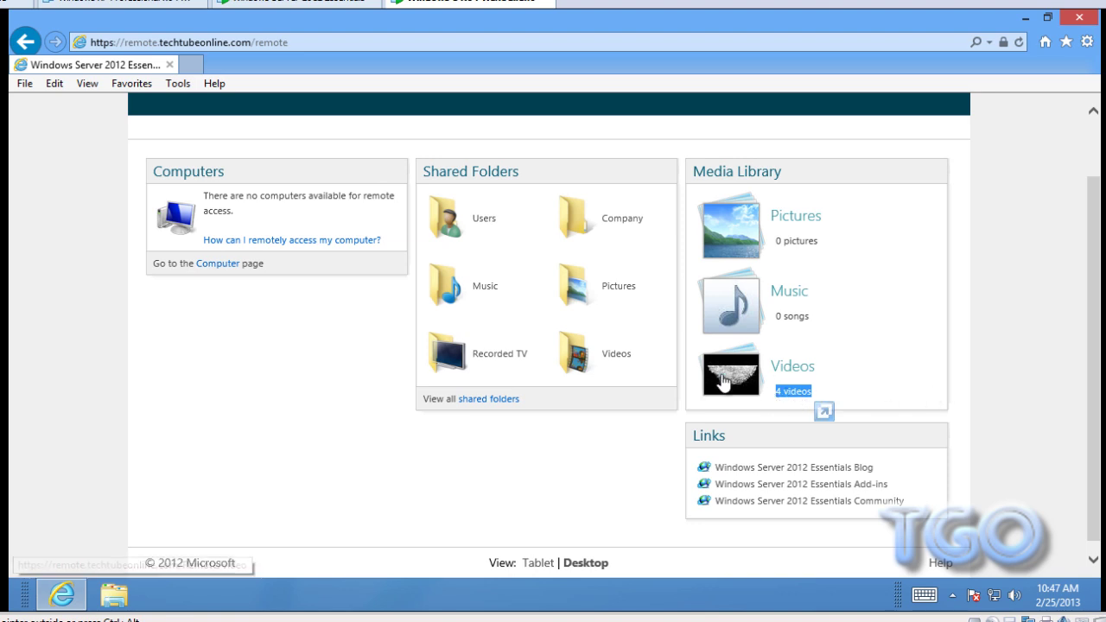
- Open the Videos library to list its four clips, 137.9 MB in total
{"action": "left_click", "coordinate": [792, 373]}
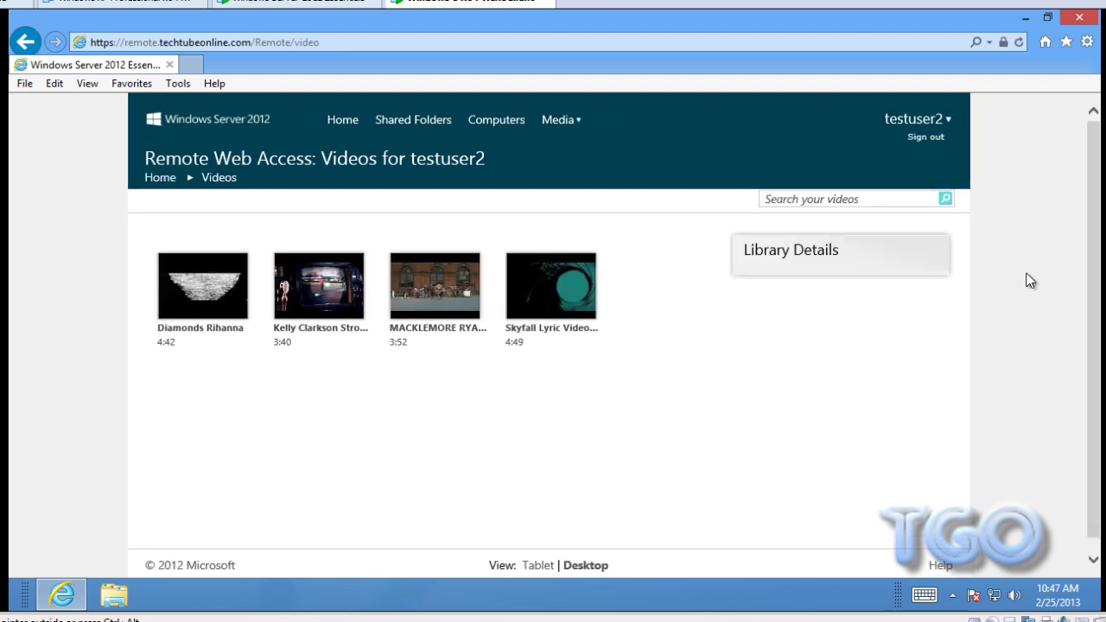
{"action": "scroll", "coordinate": [1031, 284], "scroll_direction": "down", "scroll_amount": 1}
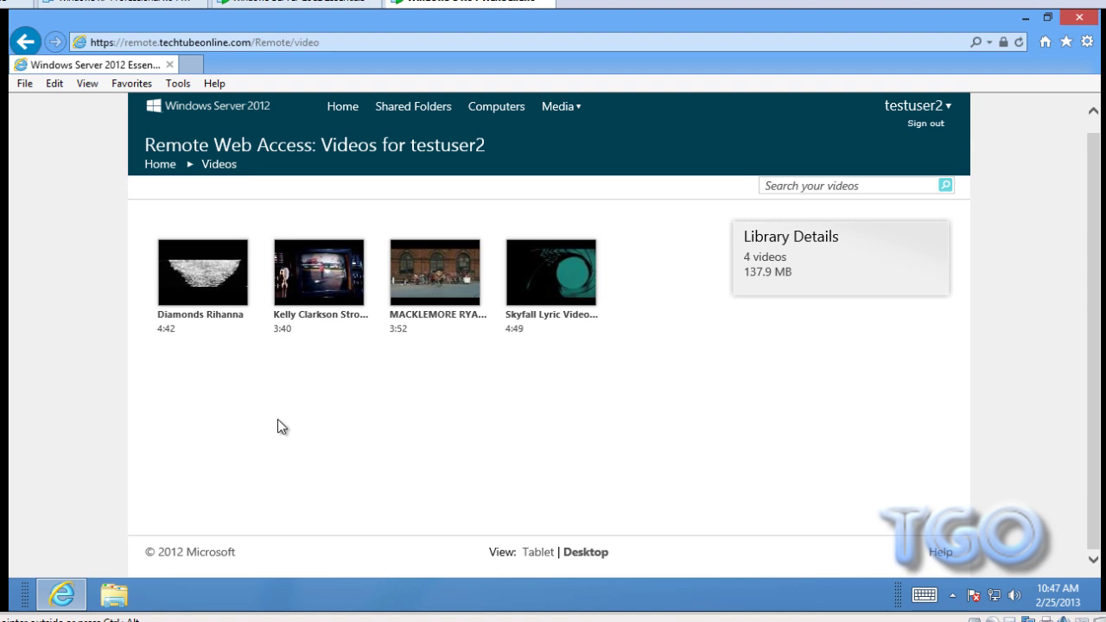
- Stream the Kelly Clarkson Stronger clip in a centred player window, then close the player
{"action": "mouse_move", "coordinate": [327, 307]}
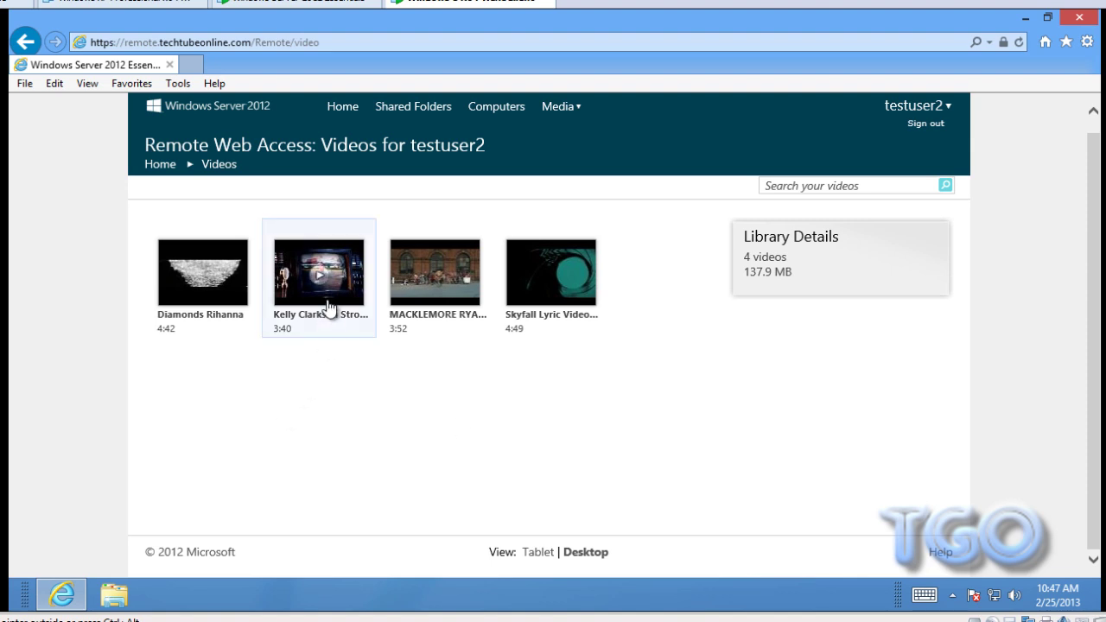
{"action": "left_click", "coordinate": [321, 279]}
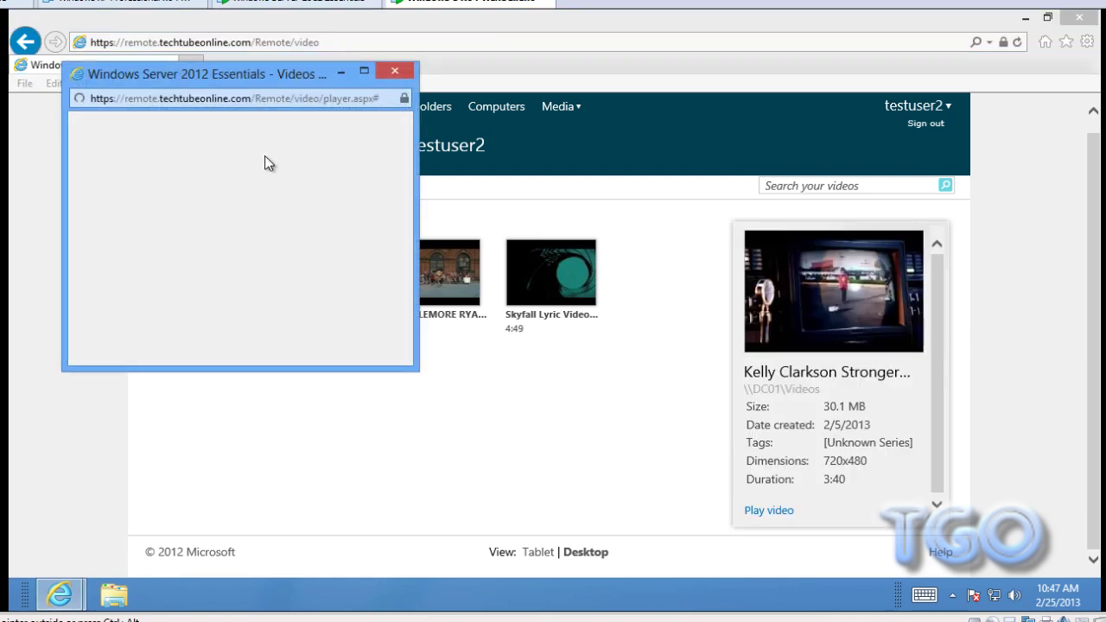
{"action": "left_click_drag", "start_coordinate": [230, 75], "coordinate": [441, 104]}
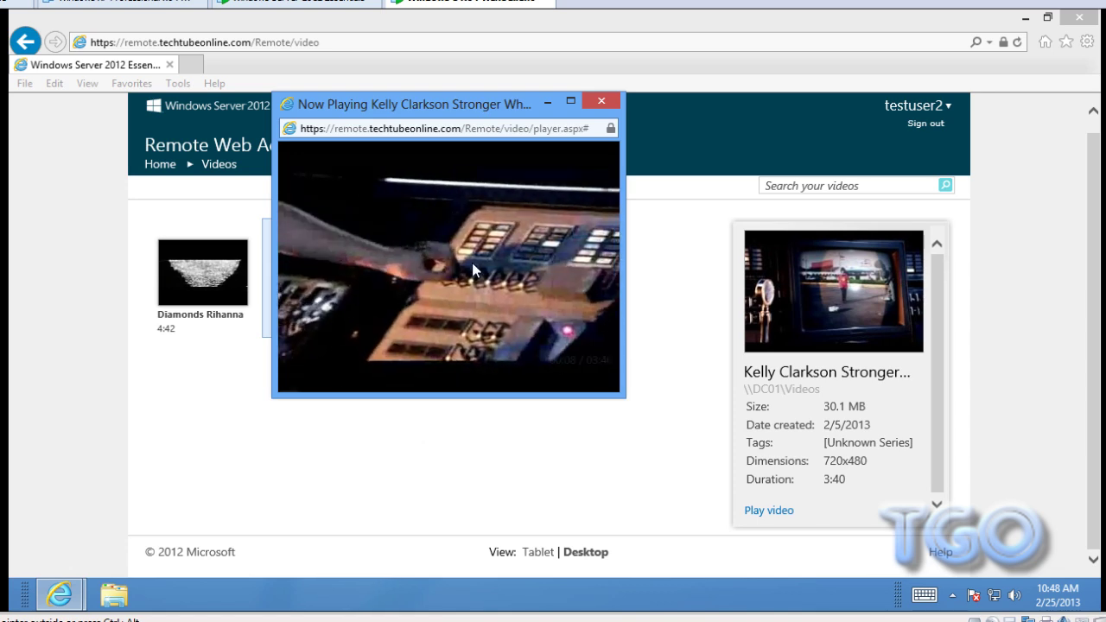
{"action": "mouse_move", "coordinate": [375, 233]}
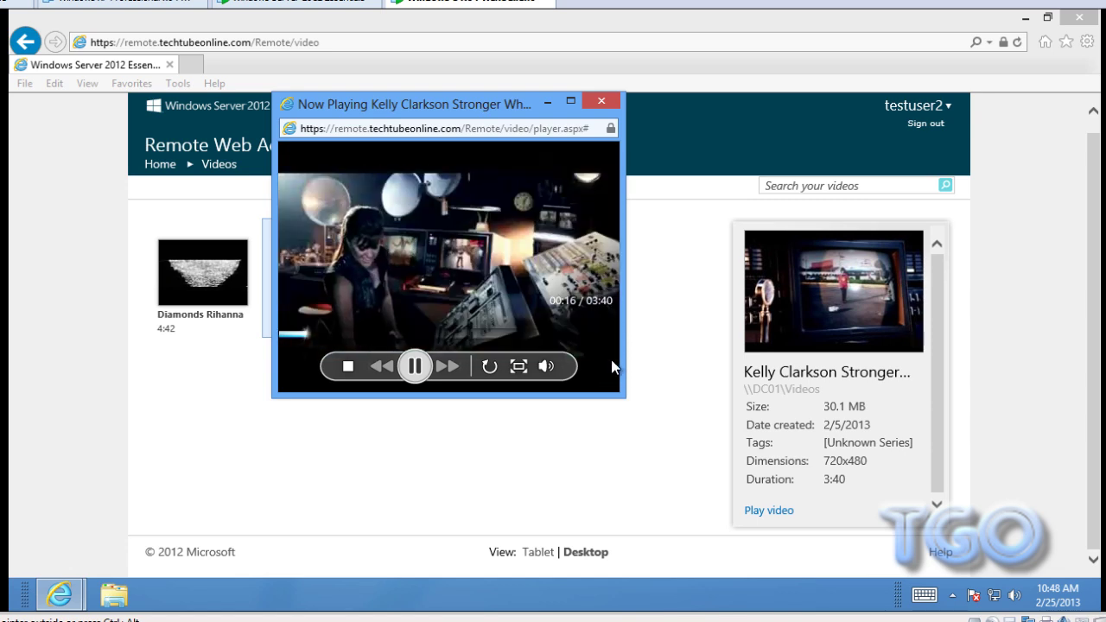
{"action": "left_click", "coordinate": [602, 102]}
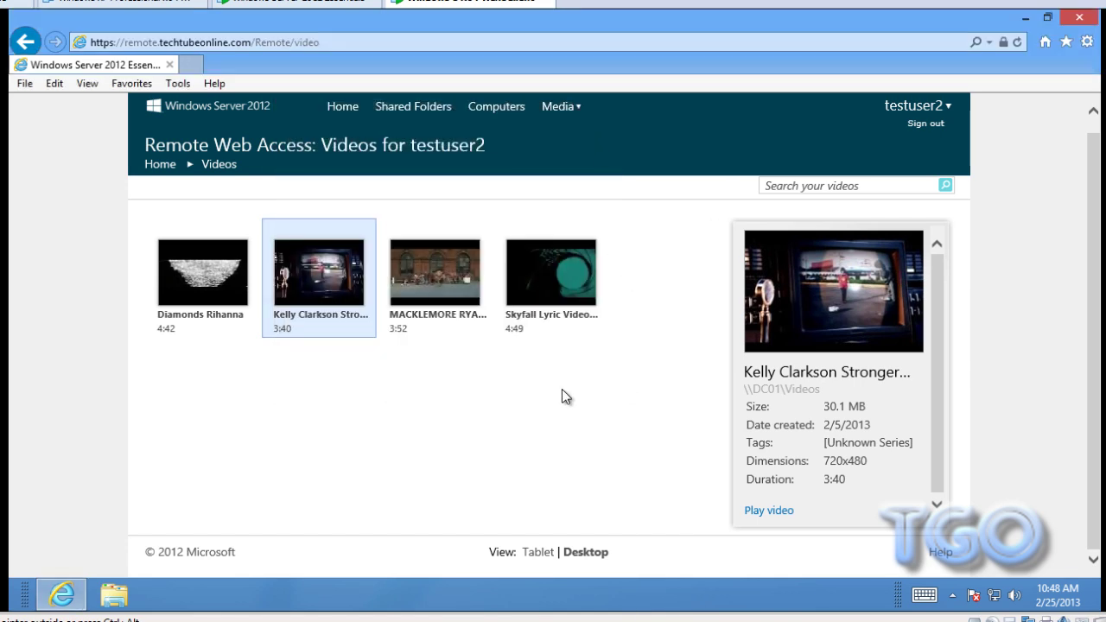
- Sign out of Remote Web Access and close Internet Explorer
{"action": "left_click", "coordinate": [936, 124]}
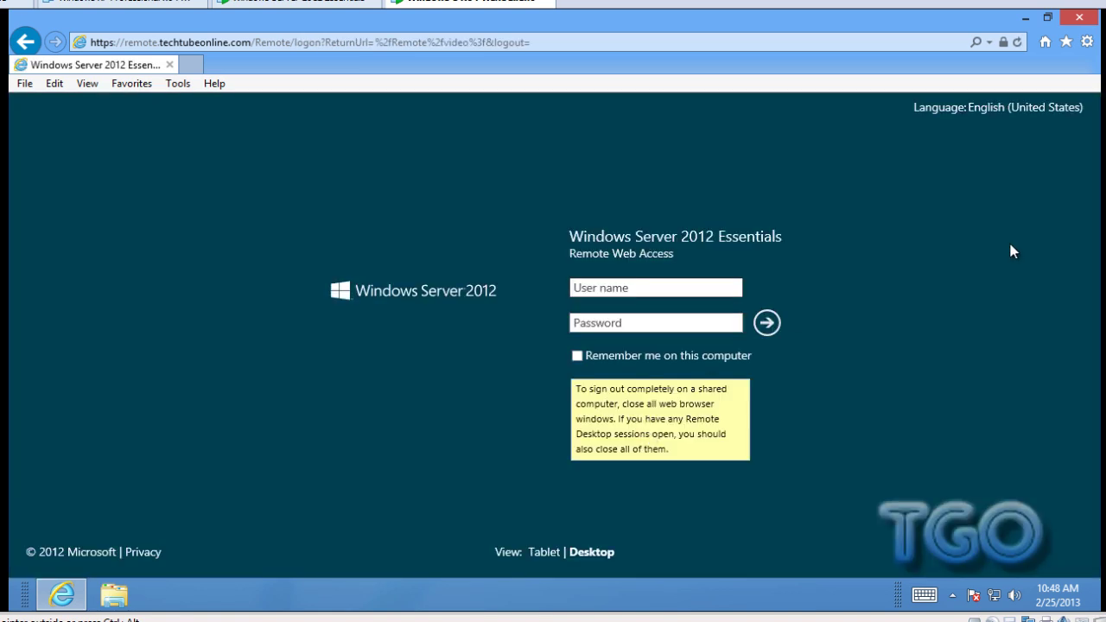
{"action": "left_click", "coordinate": [1080, 19]}
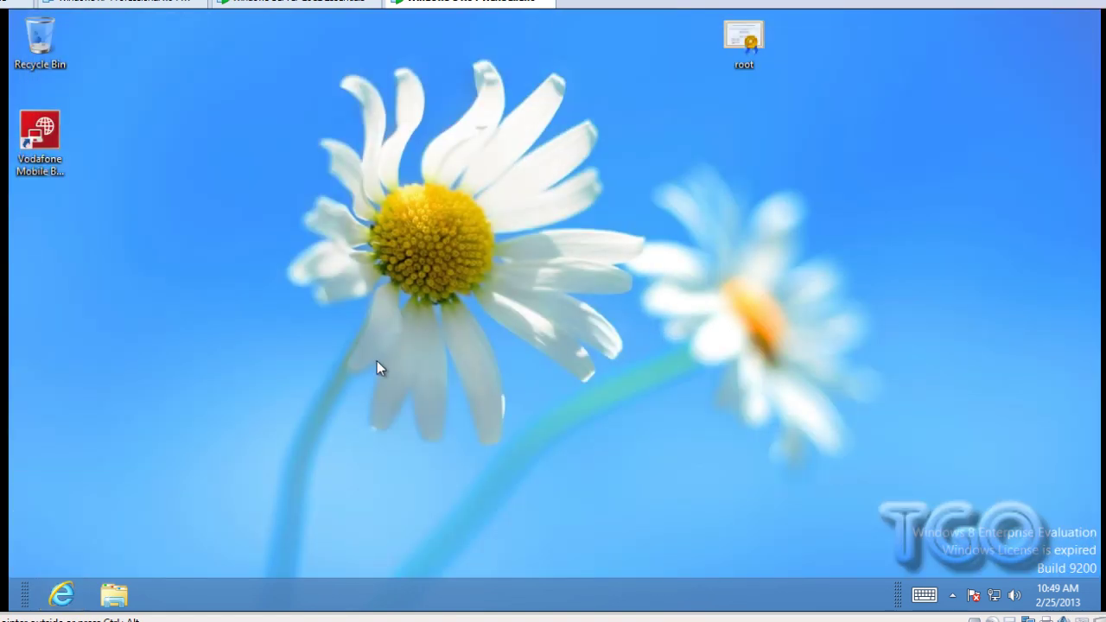